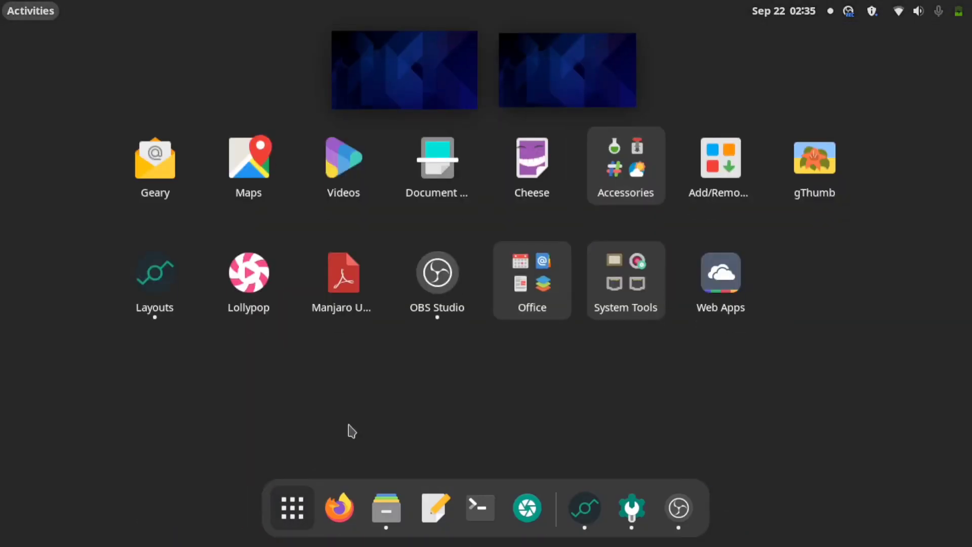
# Launch Add/Remove Software from the Activities app grid
pyautogui.click(726, 189)
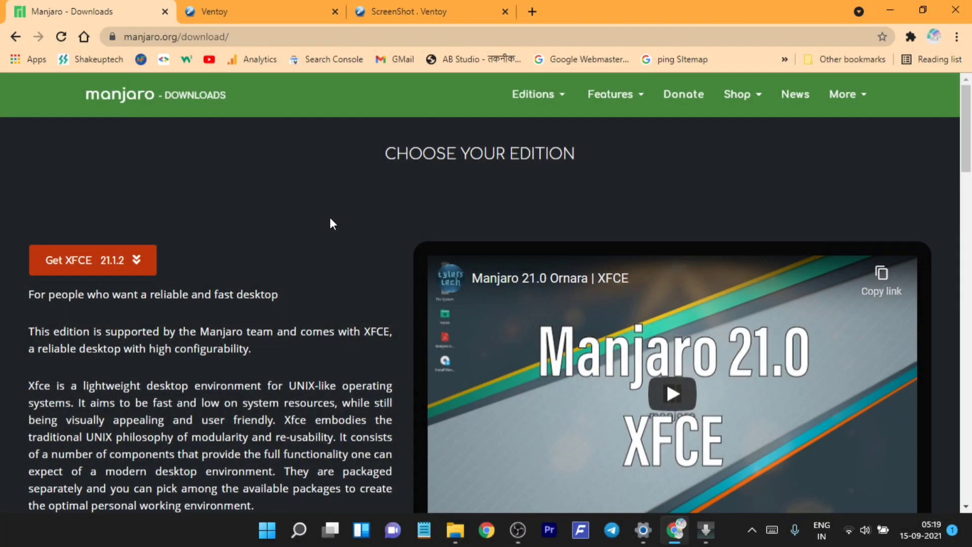
# From the Manjaro downloads page, go to the GNOME edition download page
pyautogui.click(276, 37)
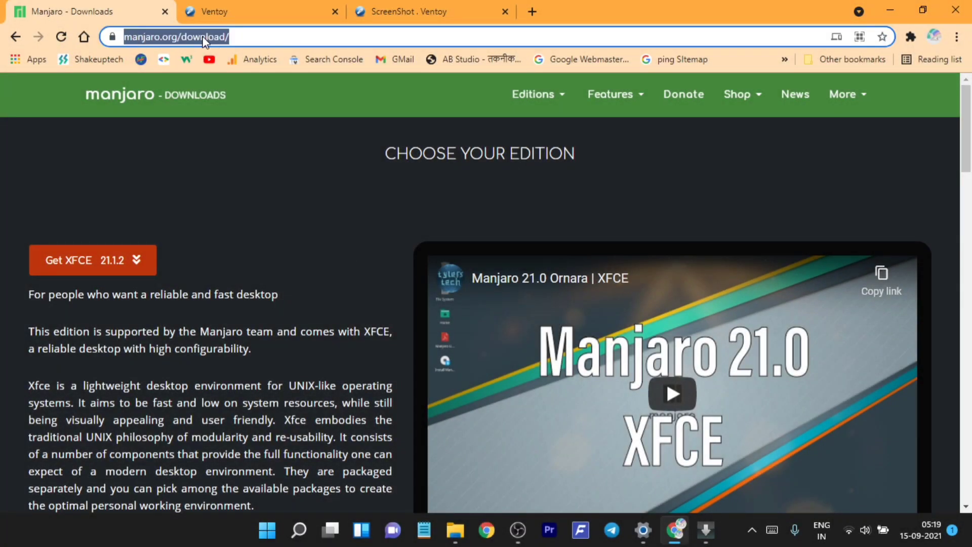
pyautogui.click(281, 181)
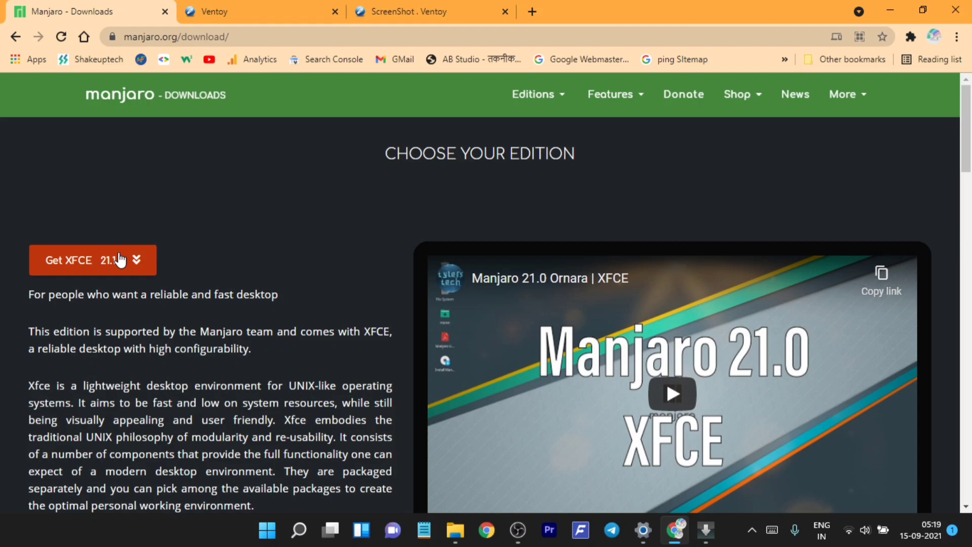
pyautogui.scroll(-8, 186, 249)
pyautogui.scroll(-3, 186, 248)
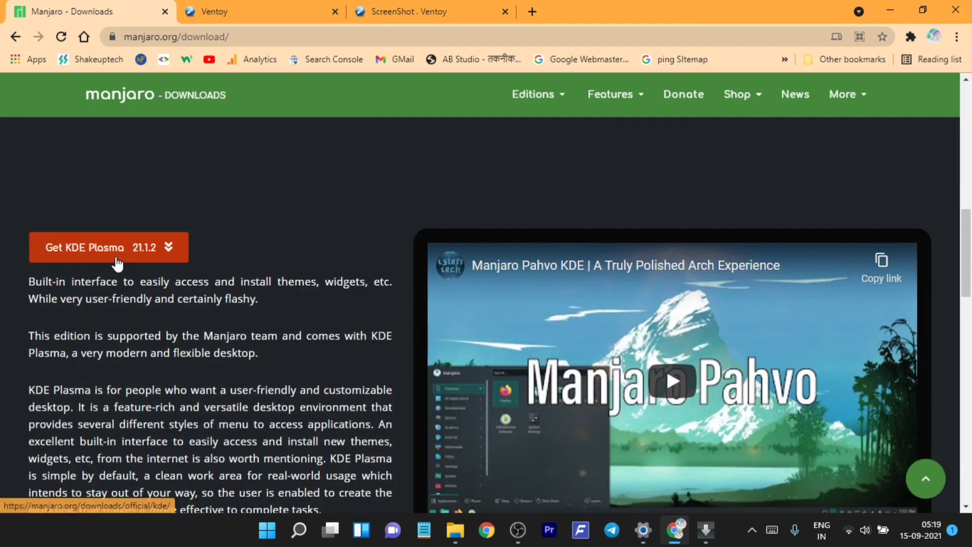
pyautogui.scroll(-5, 194, 273)
pyautogui.scroll(-5, 194, 273)
pyautogui.scroll(-3, 194, 273)
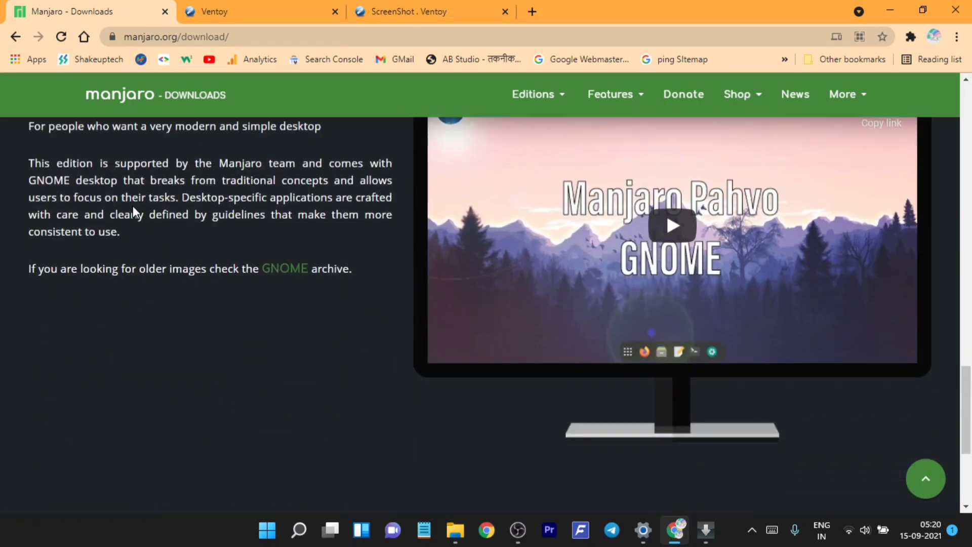
pyautogui.scroll(1, 133, 206)
pyautogui.scroll(5, 254, 293)
pyautogui.scroll(4, 255, 292)
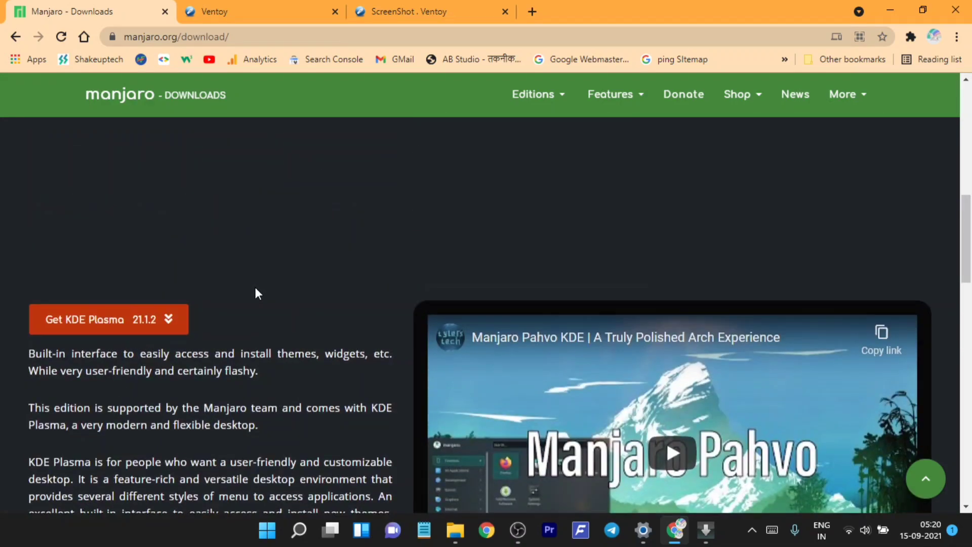
pyautogui.scroll(5, 255, 293)
pyautogui.scroll(1, 254, 293)
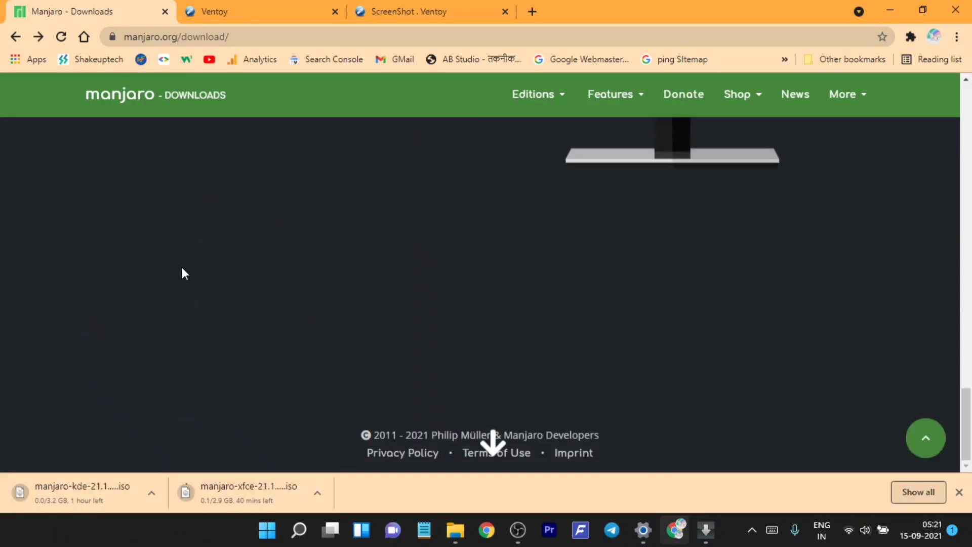
pyautogui.scroll(4, 181, 271)
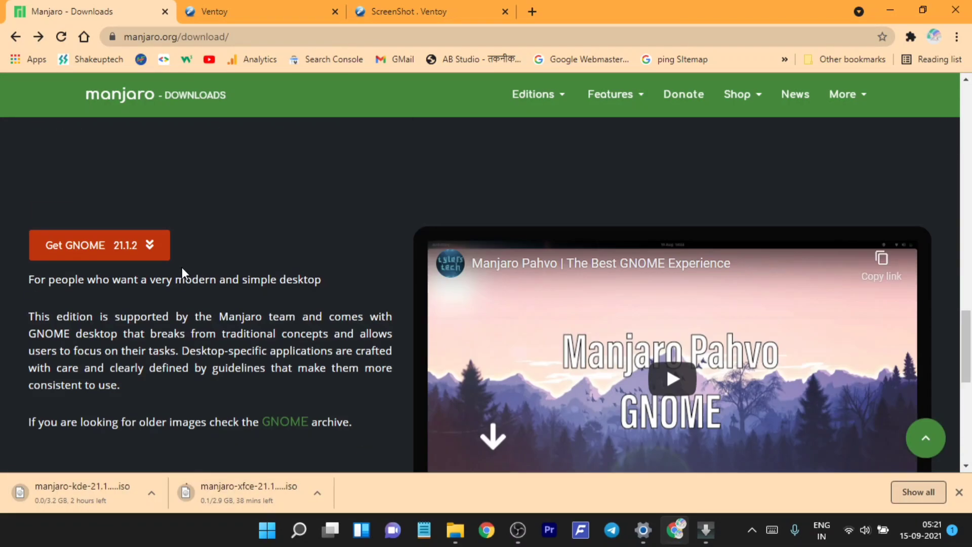
pyautogui.click(110, 244)
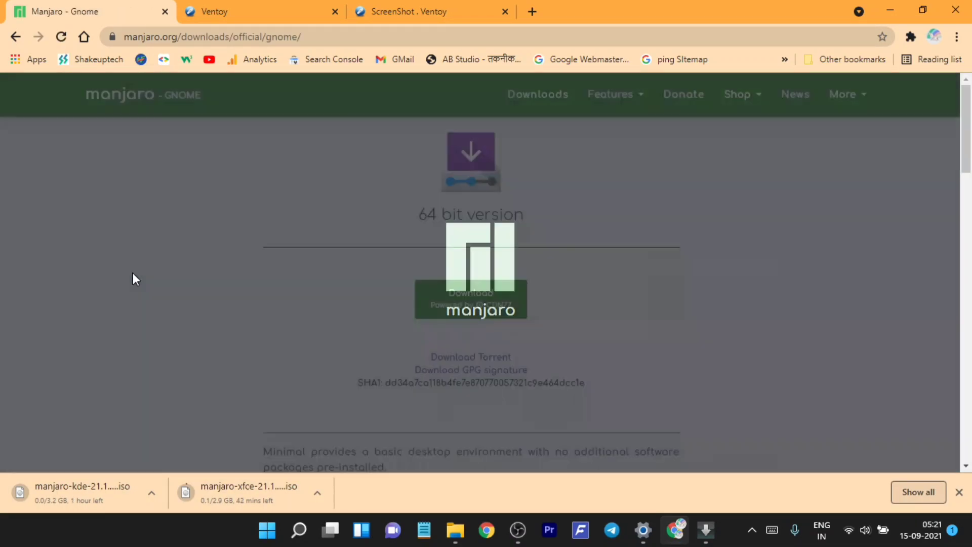
# Start the 64-bit Manjaro GNOME ISO download, go back, and select the Ventoy site address
pyautogui.click(470, 300)
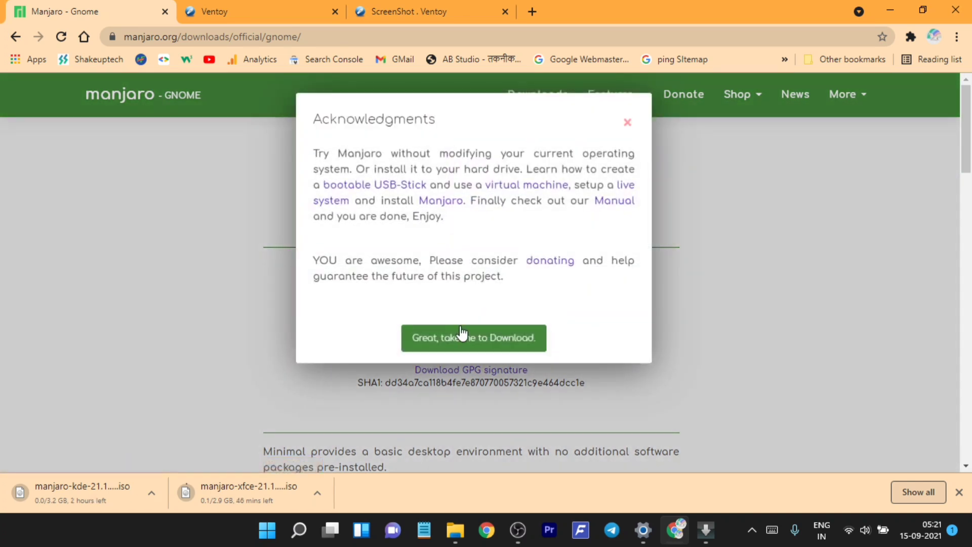
pyautogui.click(464, 337)
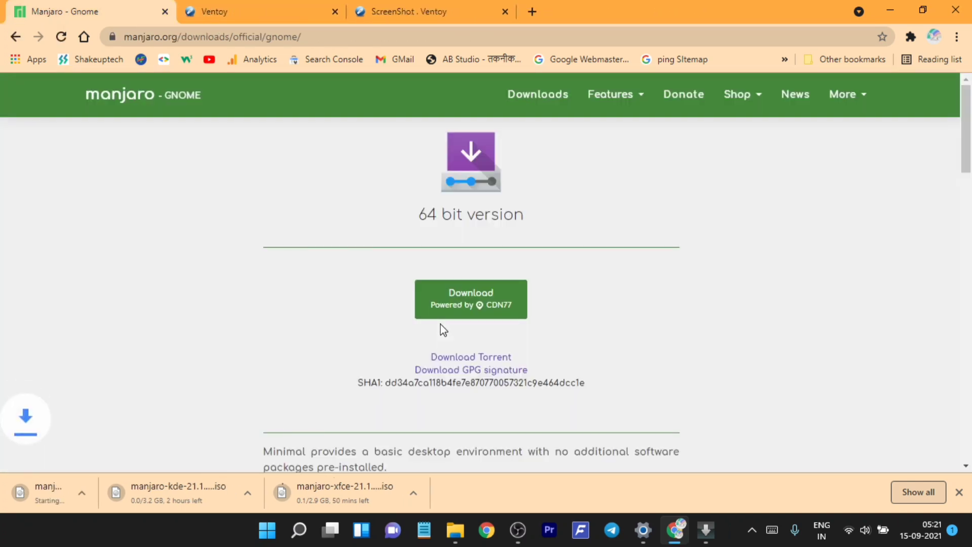
pyautogui.scroll(-3, 304, 324)
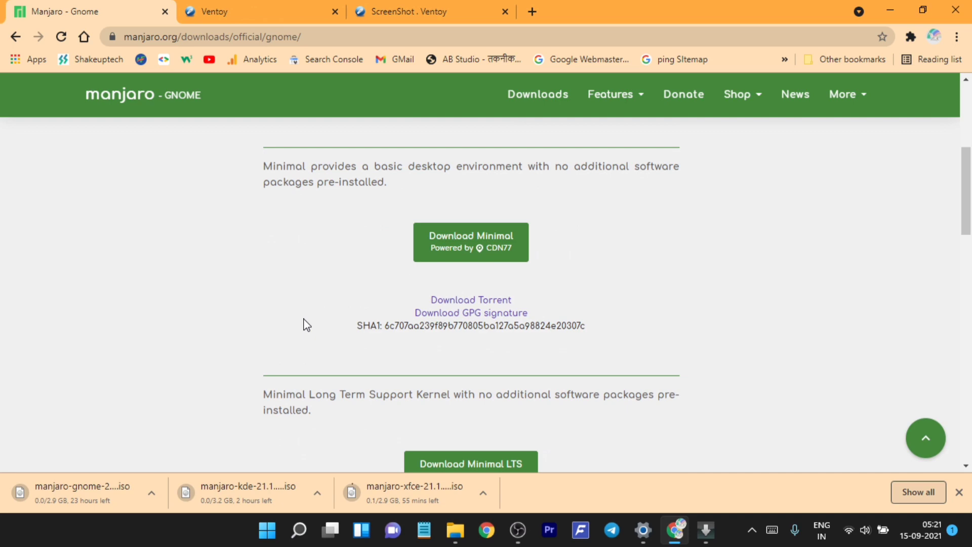
pyautogui.scroll(3, 307, 324)
pyautogui.click(15, 37)
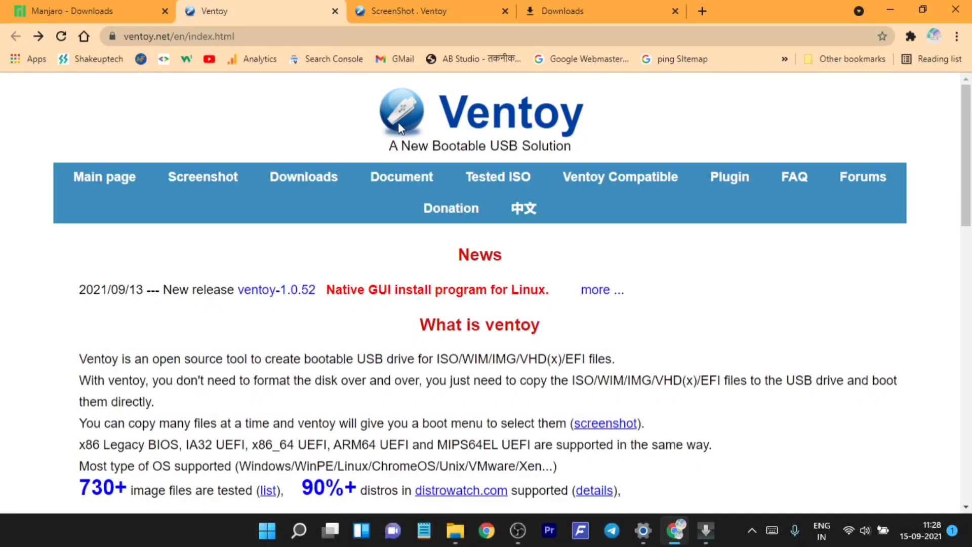
pyautogui.click(318, 40)
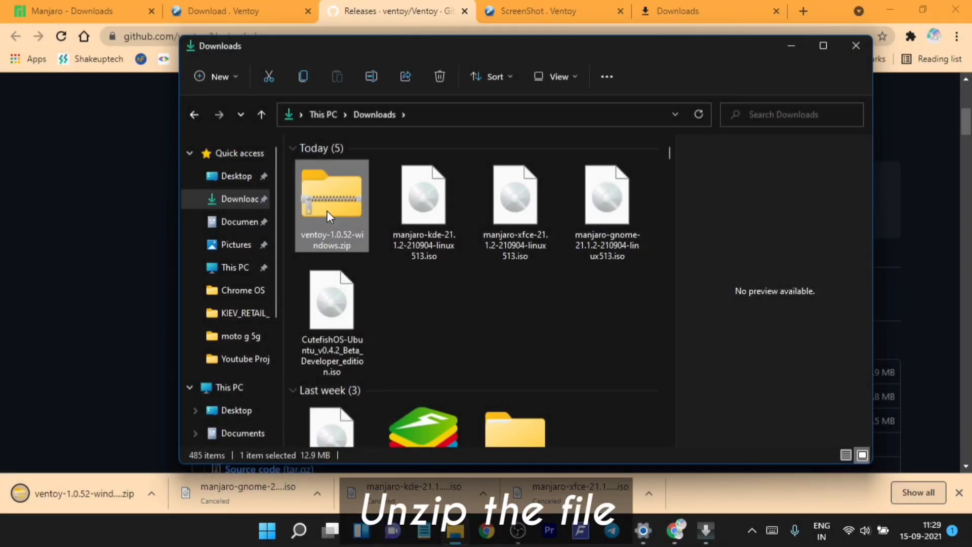
# Extract the Ventoy zip into Downloads via 7-Zip Extract Here
pyautogui.rightClick(327, 210)
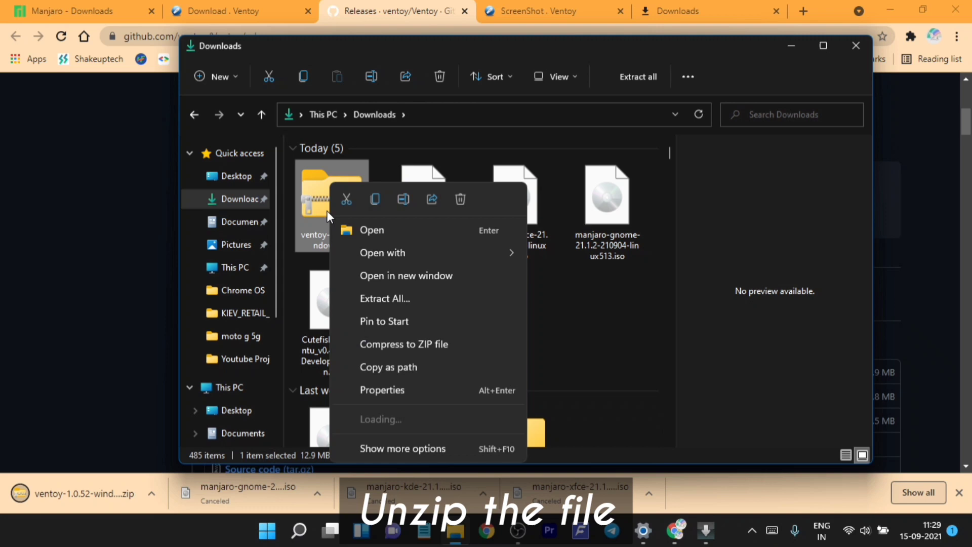
pyautogui.click(410, 441)
pyautogui.rightClick(411, 441)
pyautogui.moveTo(507, 127)
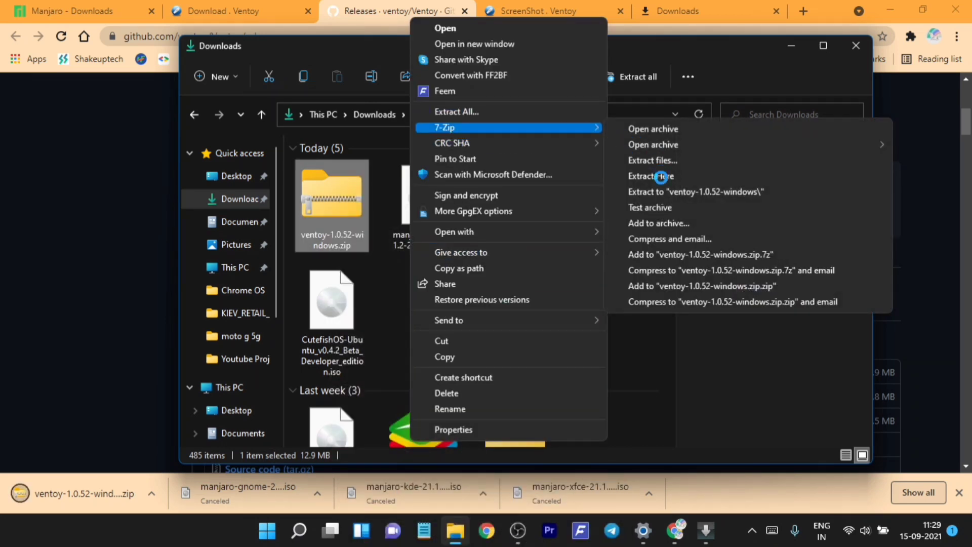
pyautogui.click(661, 178)
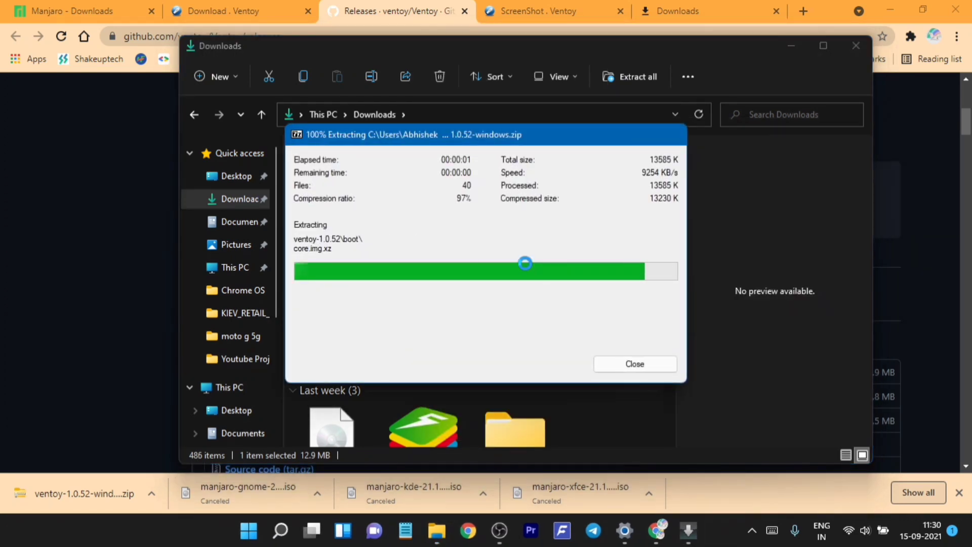
pyautogui.scroll(-2, 442, 307)
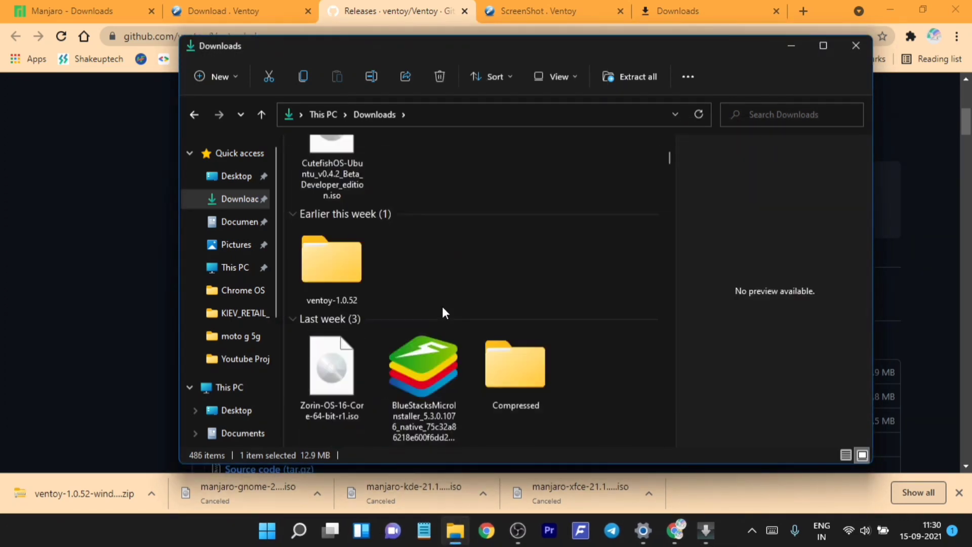
pyautogui.scroll(-1, 442, 306)
pyautogui.scroll(2, 443, 307)
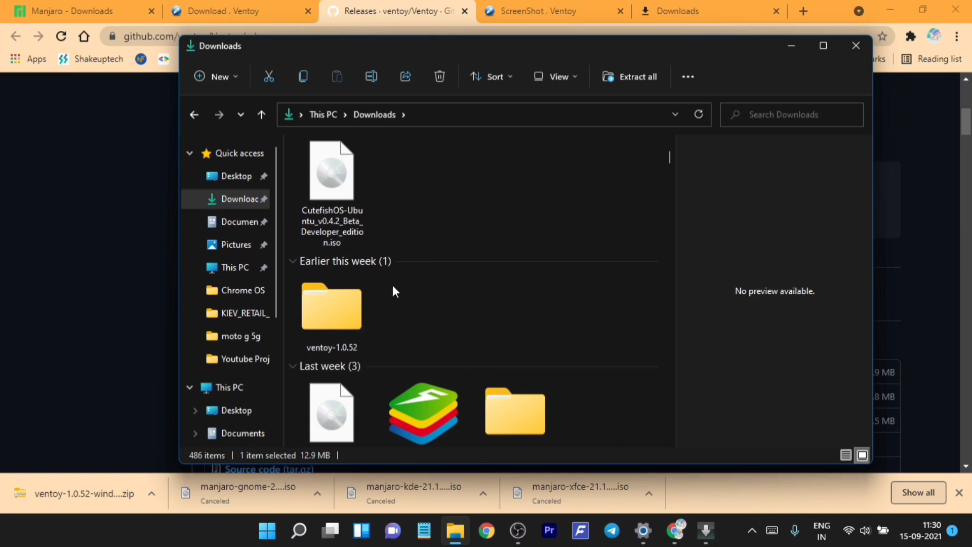
# Enter the extracted ventoy-1.0.52 folder and launch Ventoy2Disk.exe
pyautogui.doubleClick(338, 318)
pyautogui.doubleClick(342, 233)
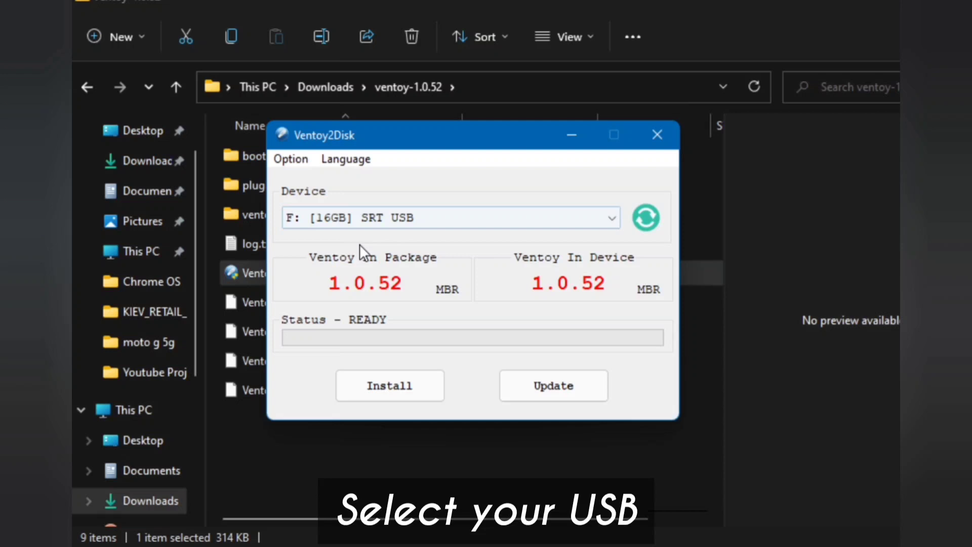
# Keep F: [16GB] SRT USB as the target device and review the Partition Style options unchanged
pyautogui.click(391, 221)
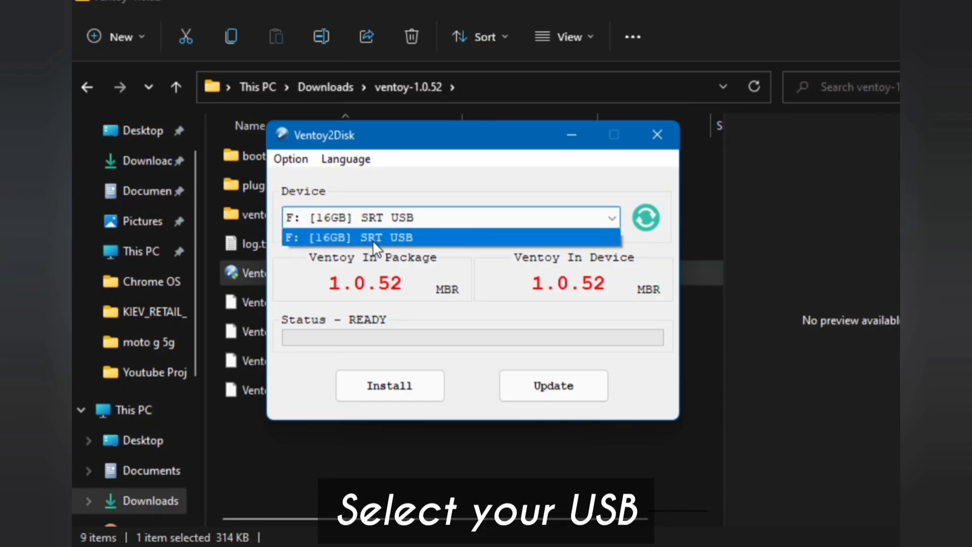
pyautogui.click(611, 242)
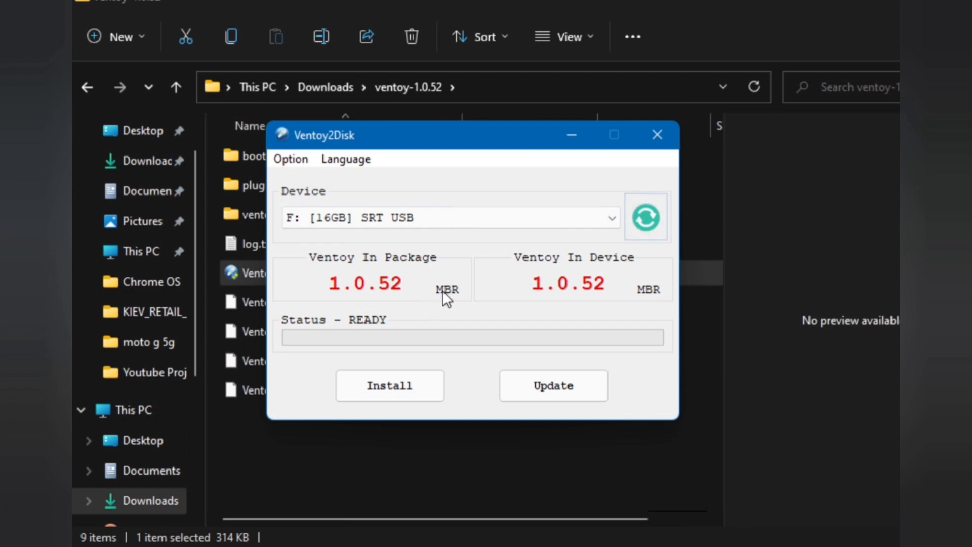
pyautogui.click(289, 159)
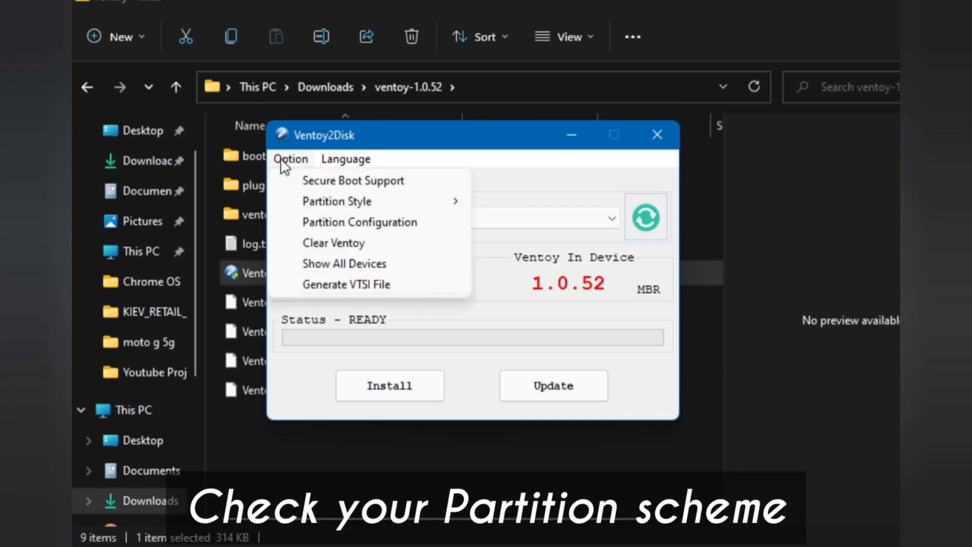
pyautogui.click(633, 167)
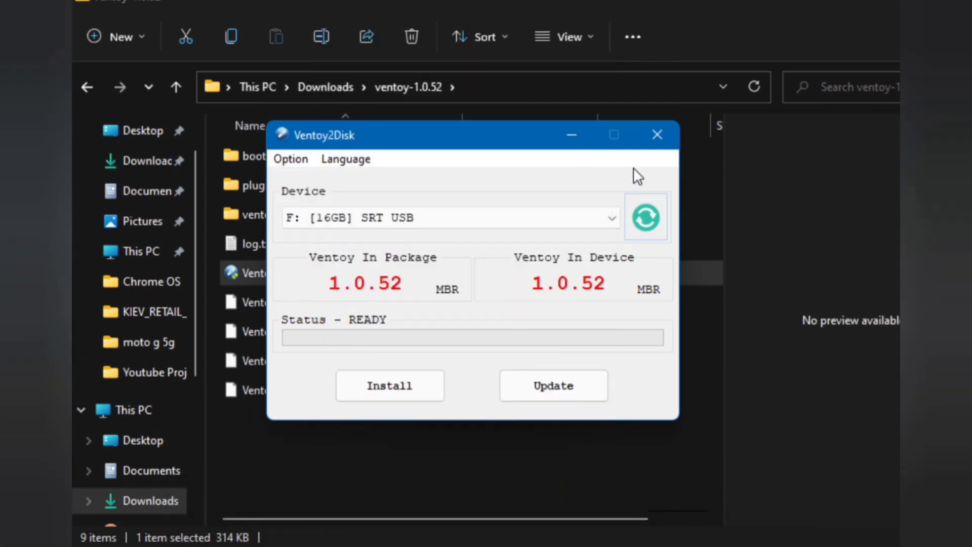
# Leave Ventoy2Disk and bring up Windows search
pyautogui.click(291, 476)
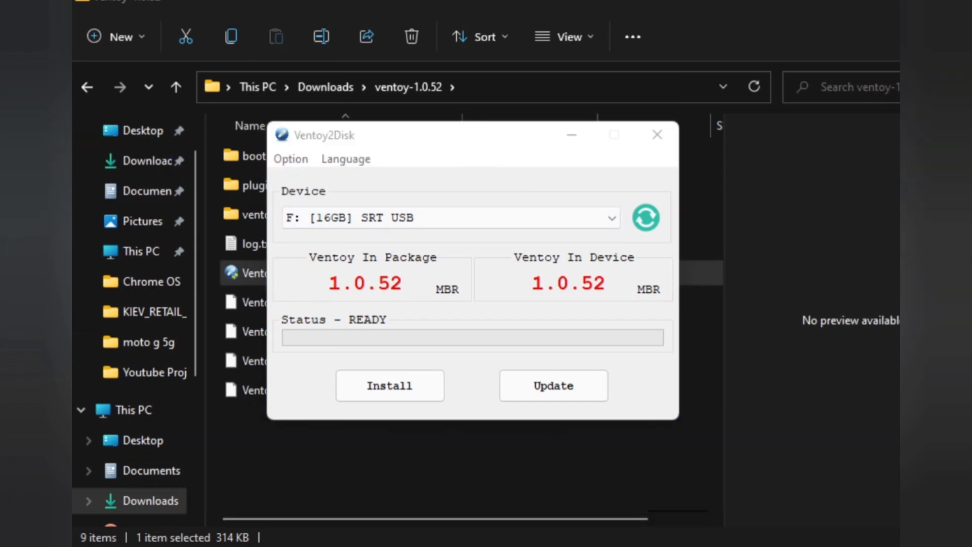
pyautogui.press('super')
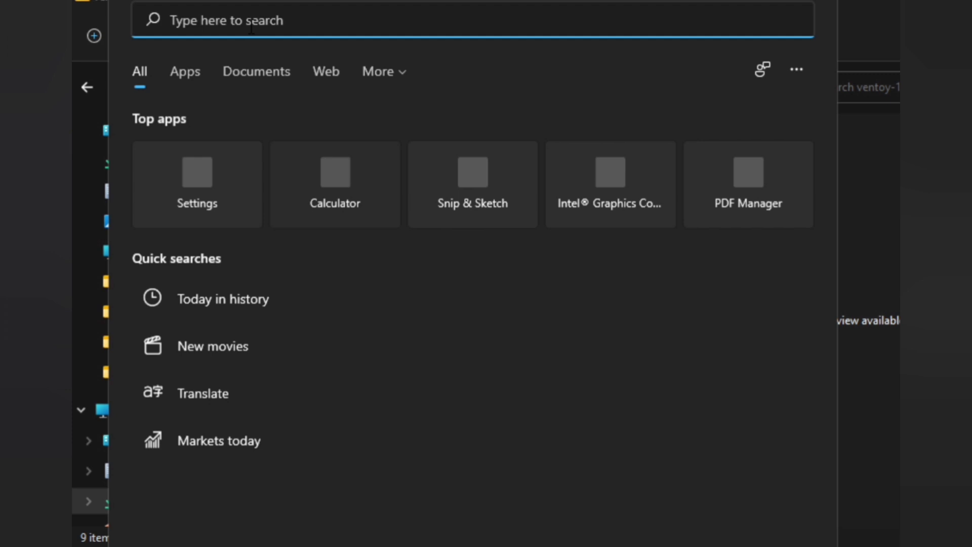
pyautogui.write('partition')
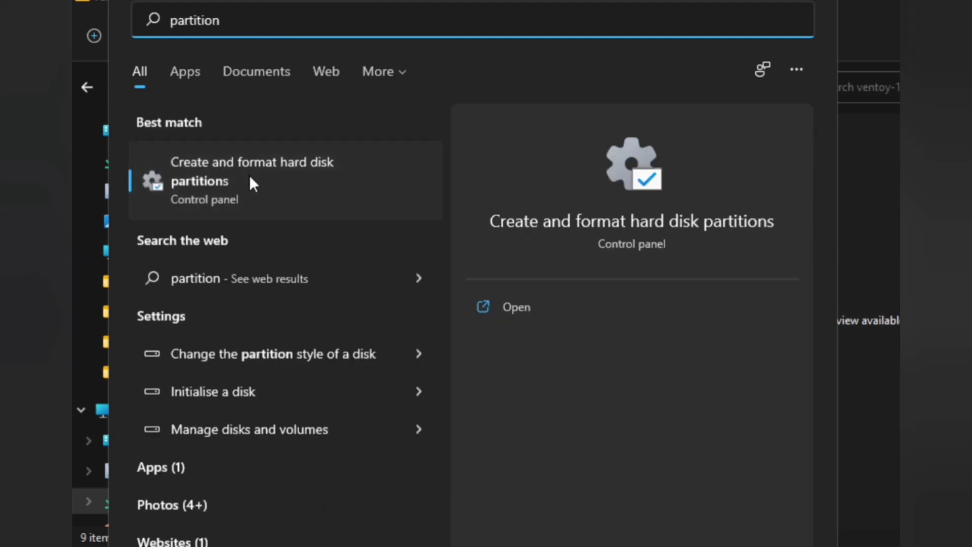
# Start Disk Management and bring up the properties of internal Disk 0
pyautogui.click(249, 175)
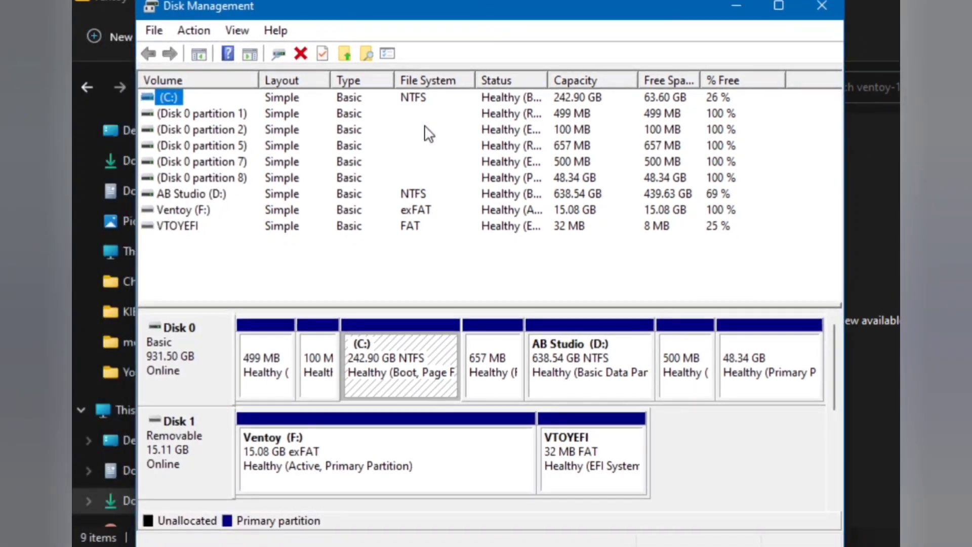
pyautogui.click(183, 340)
pyautogui.rightClick(190, 343)
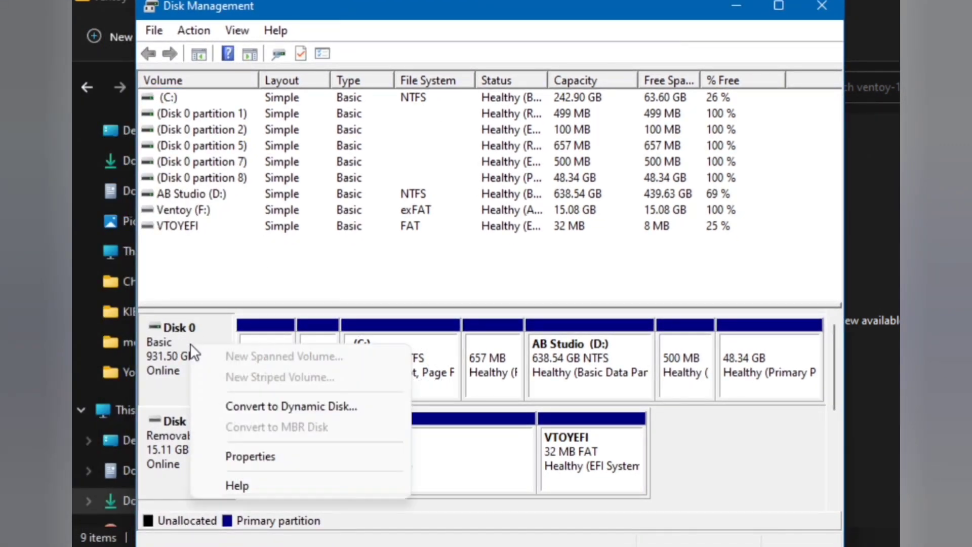
pyautogui.click(232, 447)
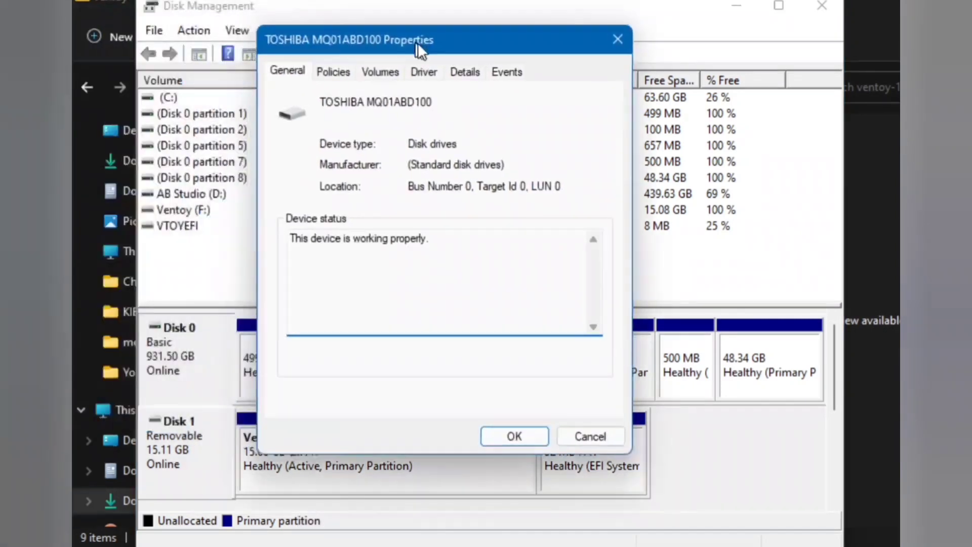
# Read the Volumes tab showing Disk 0 uses a GUID Partition Table, then close the properties
pyautogui.click(390, 75)
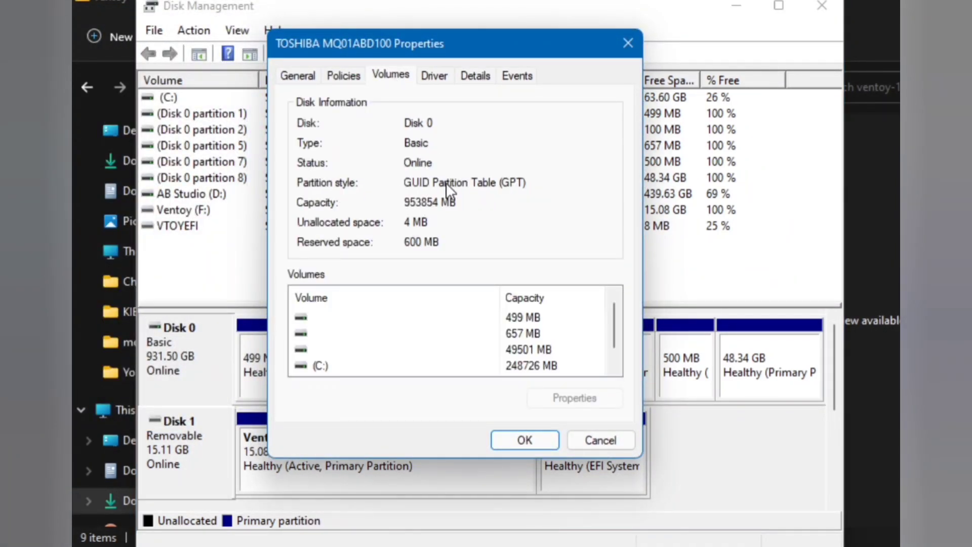
pyautogui.click(524, 440)
# Back in Ventoy2Disk, set the partition style to GPT under Option
pyautogui.click(822, 6)
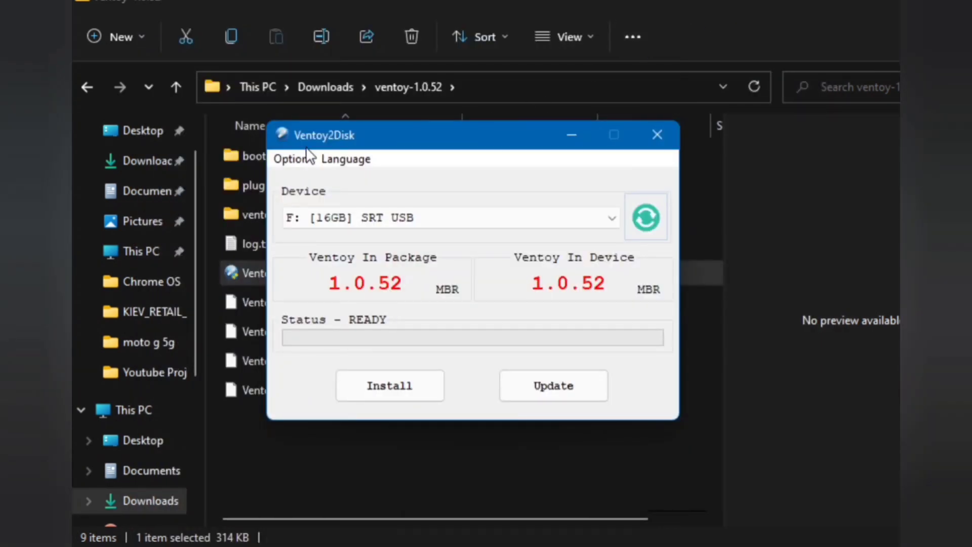
pyautogui.click(290, 159)
pyautogui.moveTo(368, 201)
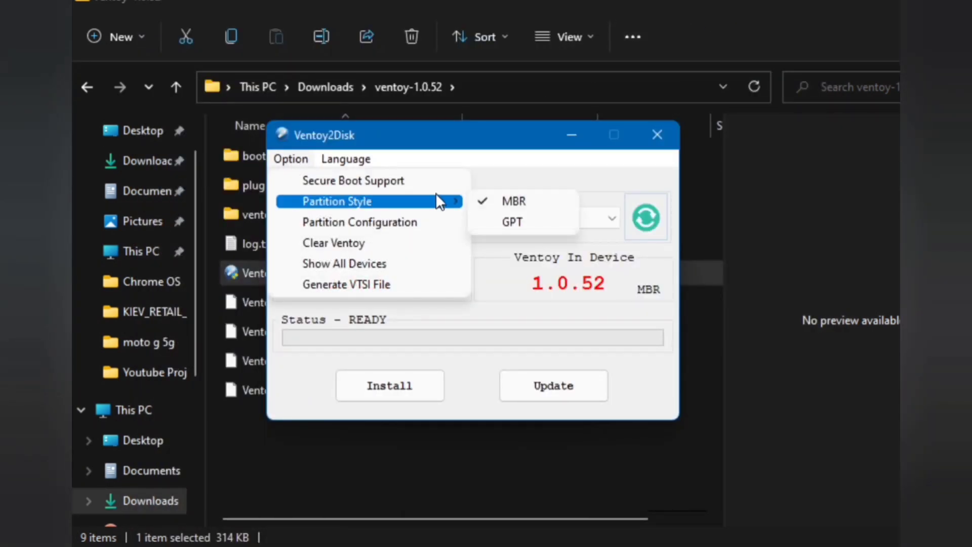
pyautogui.click(492, 218)
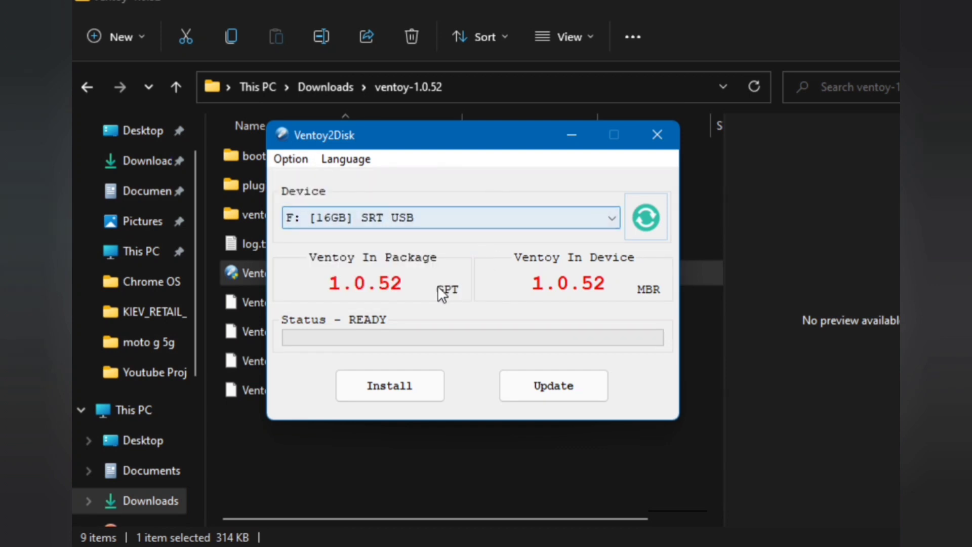
pyautogui.click(291, 159)
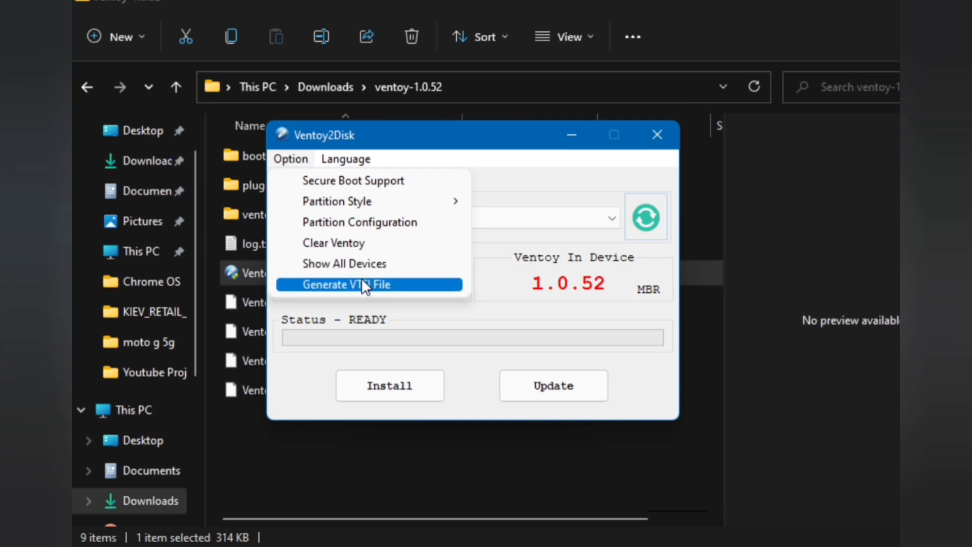
pyautogui.click(510, 179)
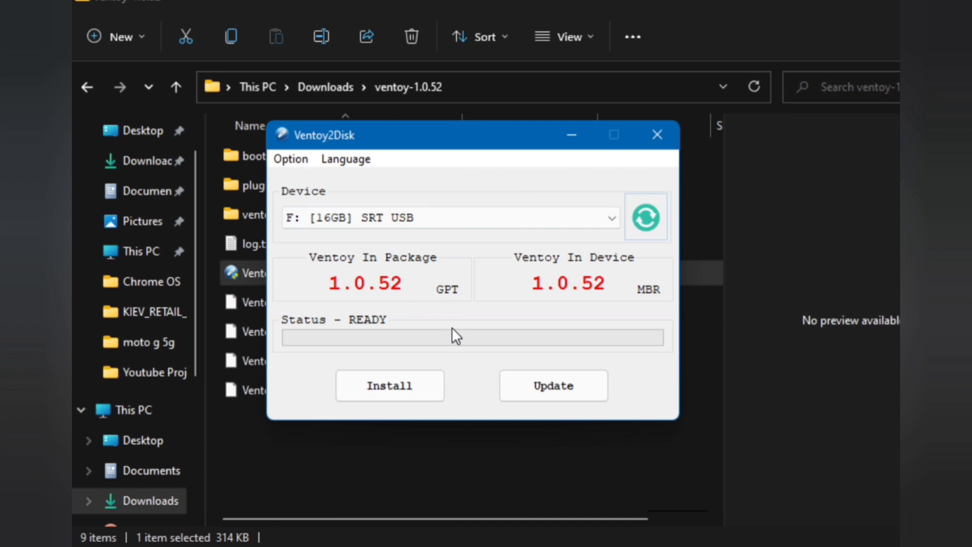
# Install Ventoy onto the 16GB USB drive, confirming both formatting warnings
pyautogui.click(402, 380)
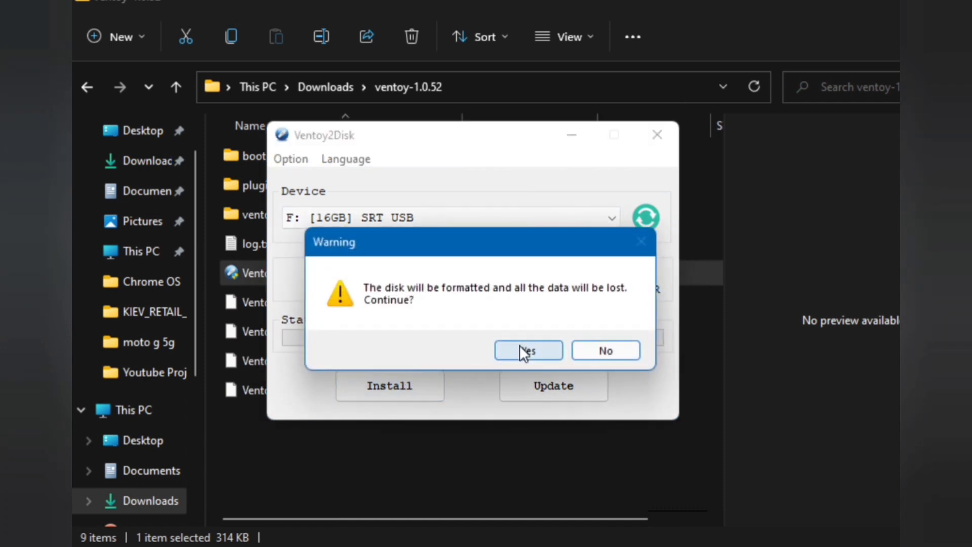
pyautogui.click(528, 351)
pyautogui.click(527, 350)
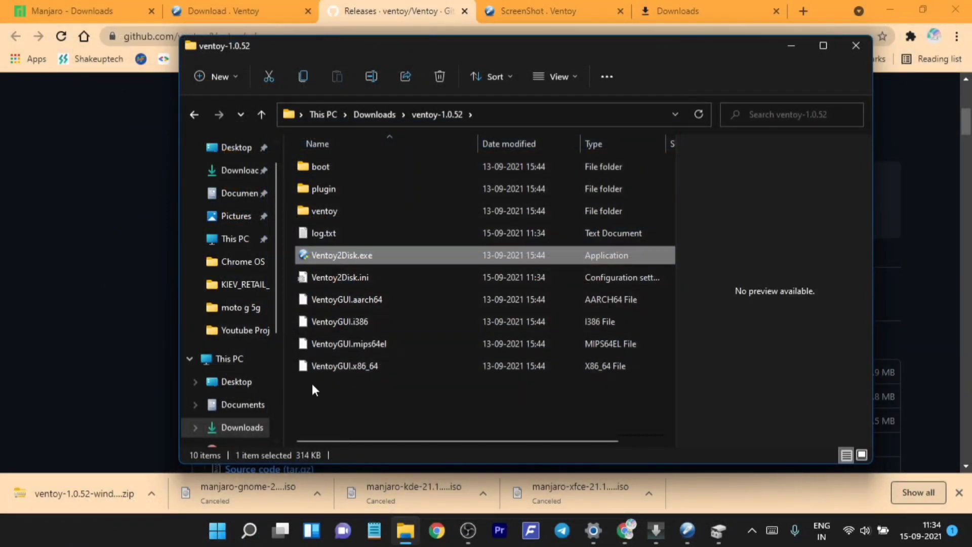
# In Downloads, select the four ISO files from Manjaro KDE to CutefishOS and copy them
pyautogui.click(232, 172)
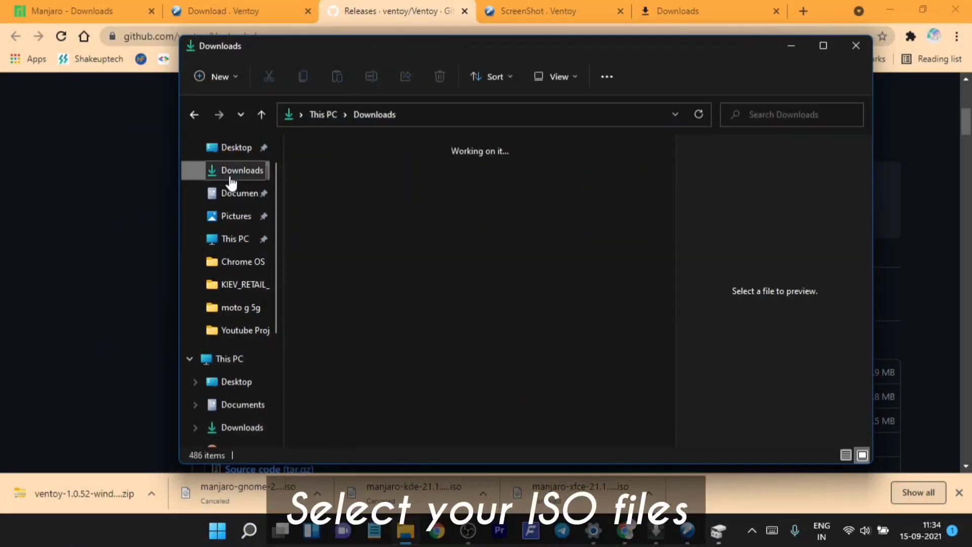
pyautogui.click(572, 312)
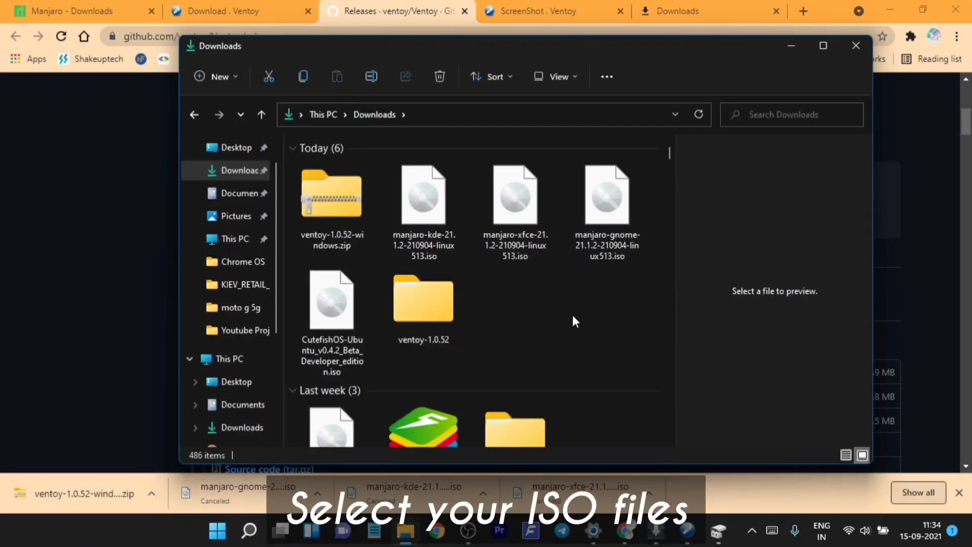
pyautogui.click(414, 215)
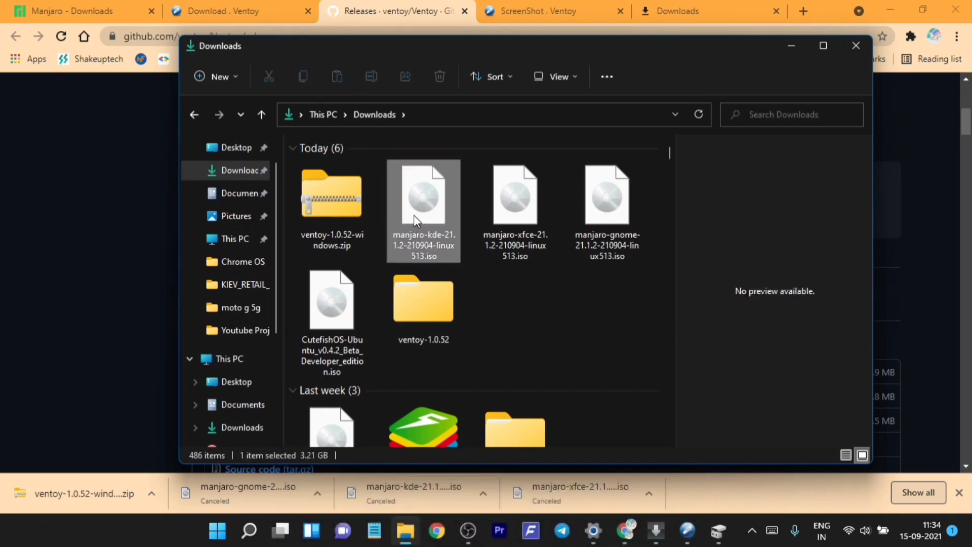
pyautogui.keyDown('shift'); pyautogui.click(341, 324); pyautogui.keyUp('shift')
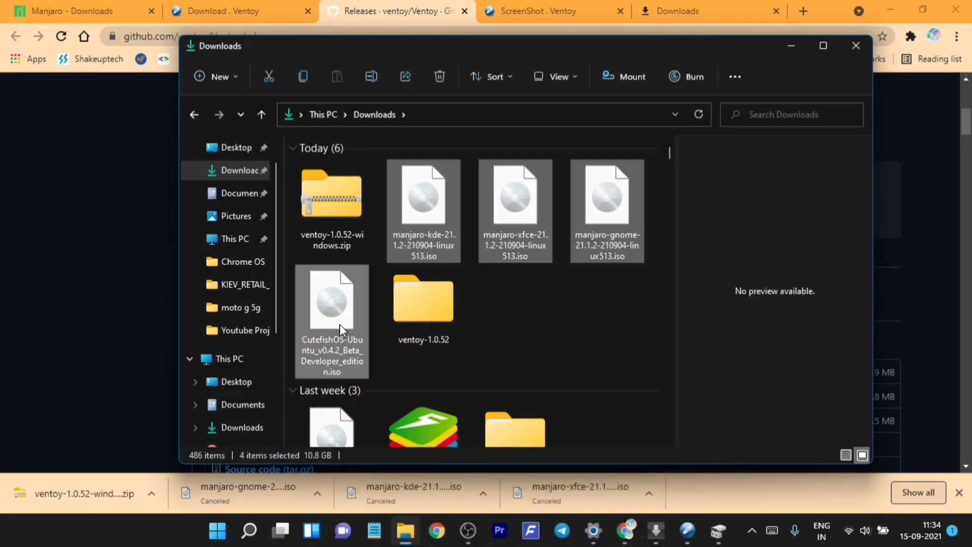
pyautogui.rightClick(340, 324)
pyautogui.click(387, 341)
pyautogui.scroll(-1, 256, 372)
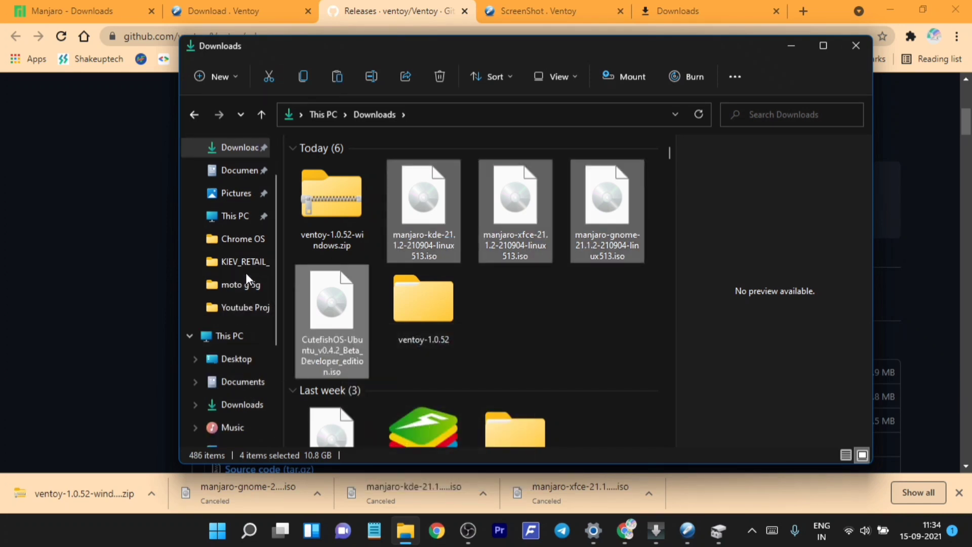
pyautogui.scroll(-3, 248, 365)
pyautogui.scroll(-2, 251, 380)
# Paste the four ISO files onto the empty Ventoy (F:) drive and watch the copy progress
pyautogui.click(241, 404)
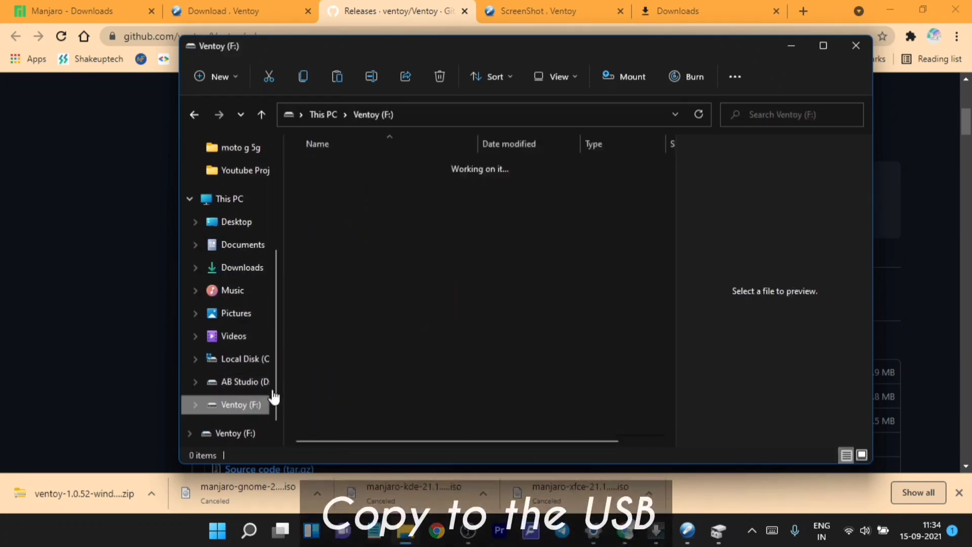
pyautogui.rightClick(404, 272)
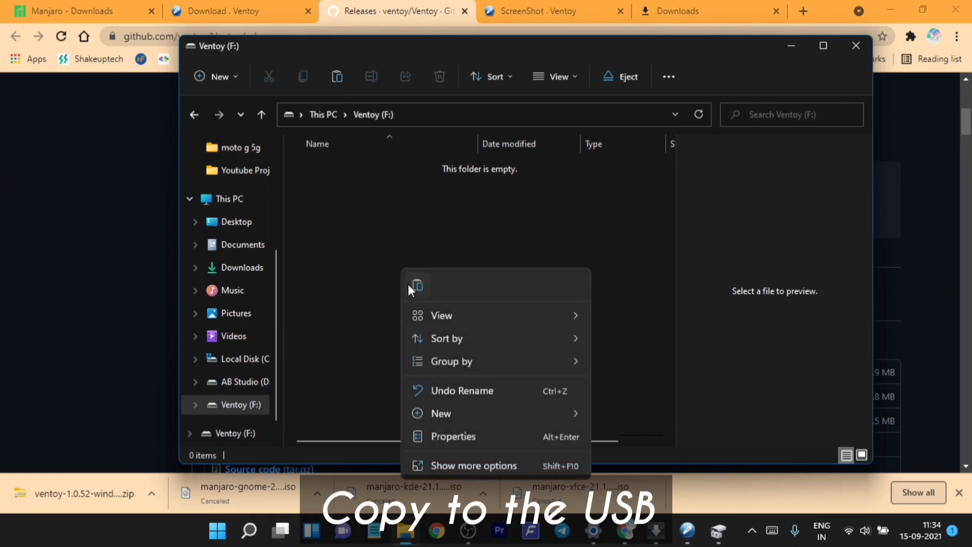
pyautogui.click(417, 285)
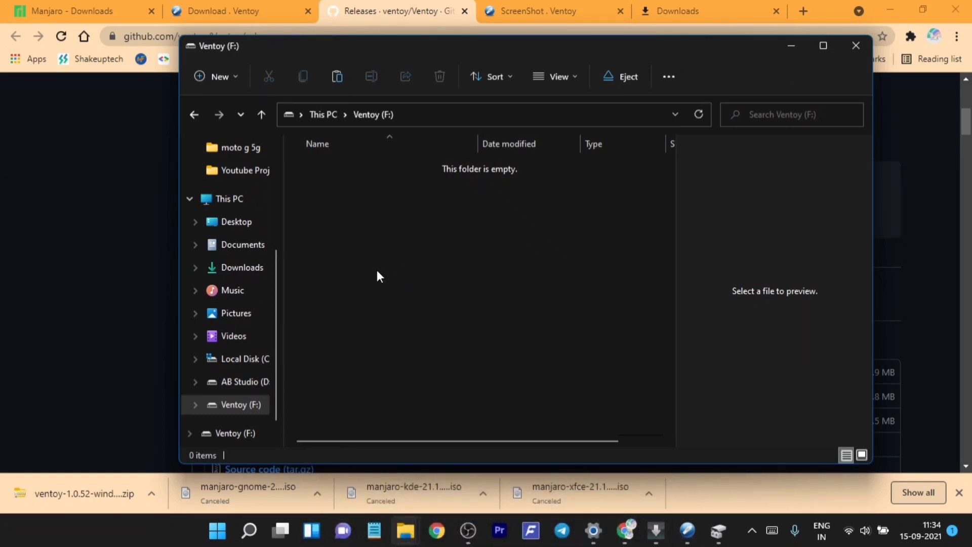
pyautogui.moveTo(276, 80)
pyautogui.mouseDown()
pyautogui.moveTo(422, 157)
pyautogui.moveTo(456, 213)
pyautogui.mouseUp()
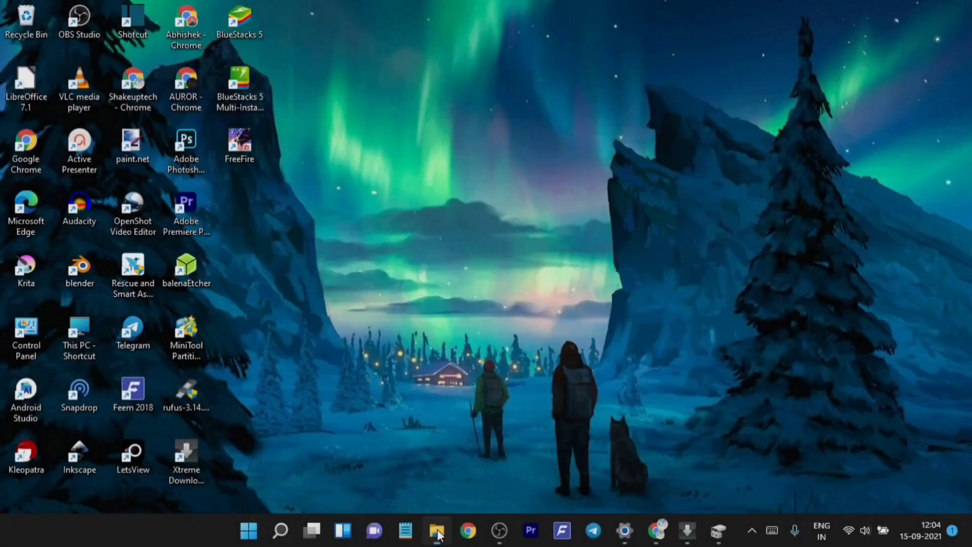
# Refresh Ventoy (F:) to see the copied ISOs, then bring up the power options to restart
pyautogui.click(436, 532)
pyautogui.click(368, 371)
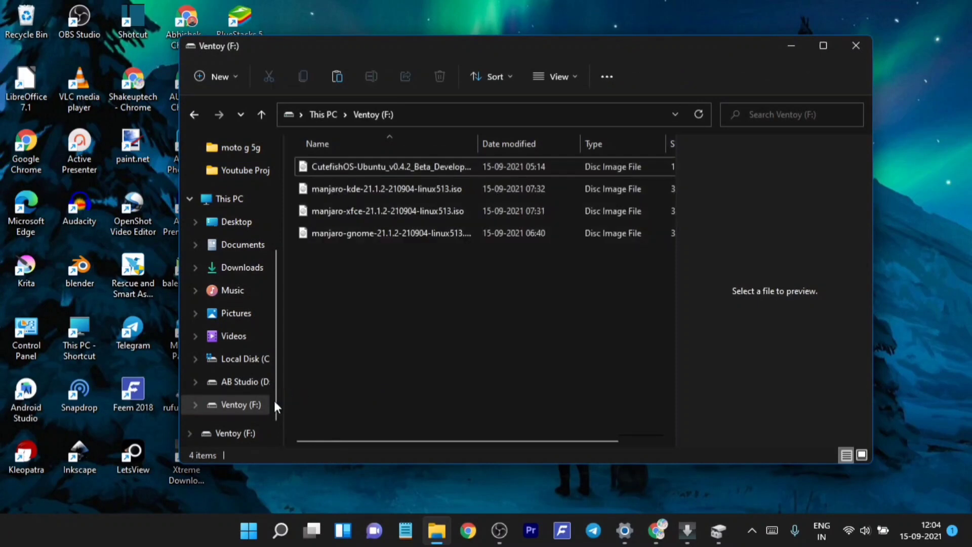
pyautogui.click(242, 405)
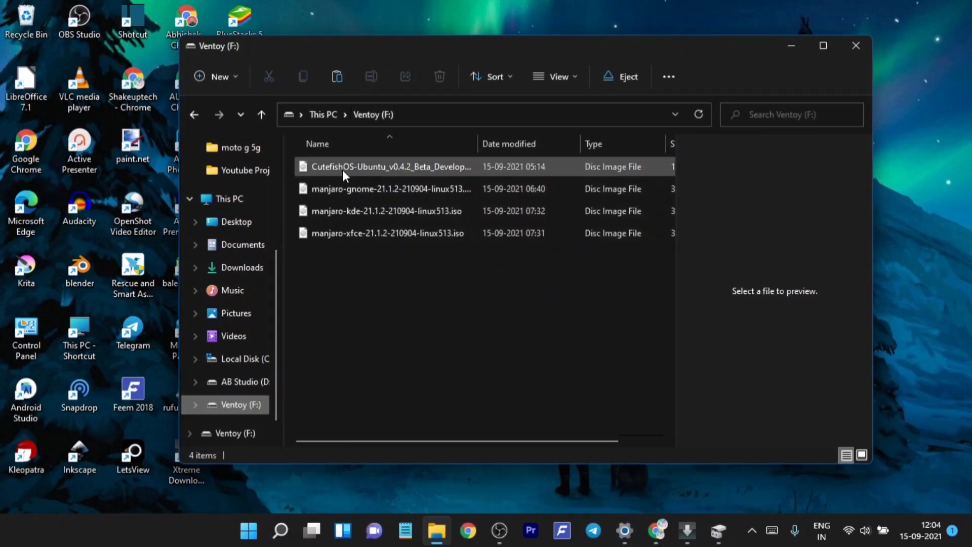
pyautogui.click(400, 293)
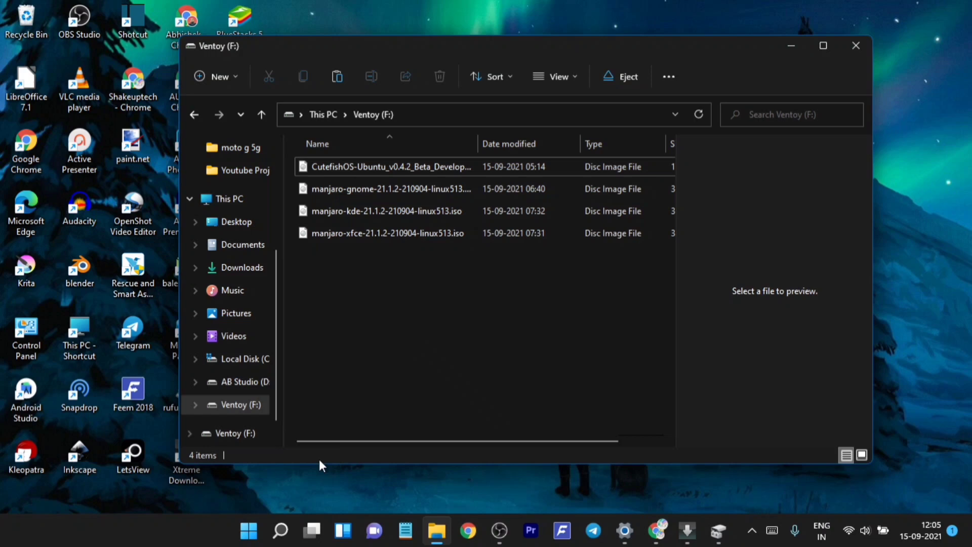
pyautogui.rightClick(249, 529)
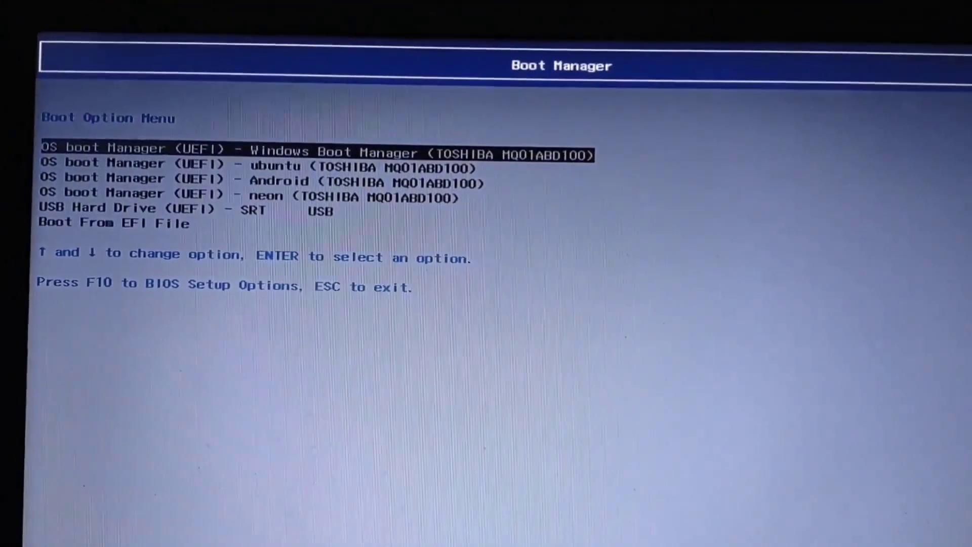
# Boot from USB Hard Drive (UEFI) - SRT USB to reach the Ventoy menu
pyautogui.press('Down')
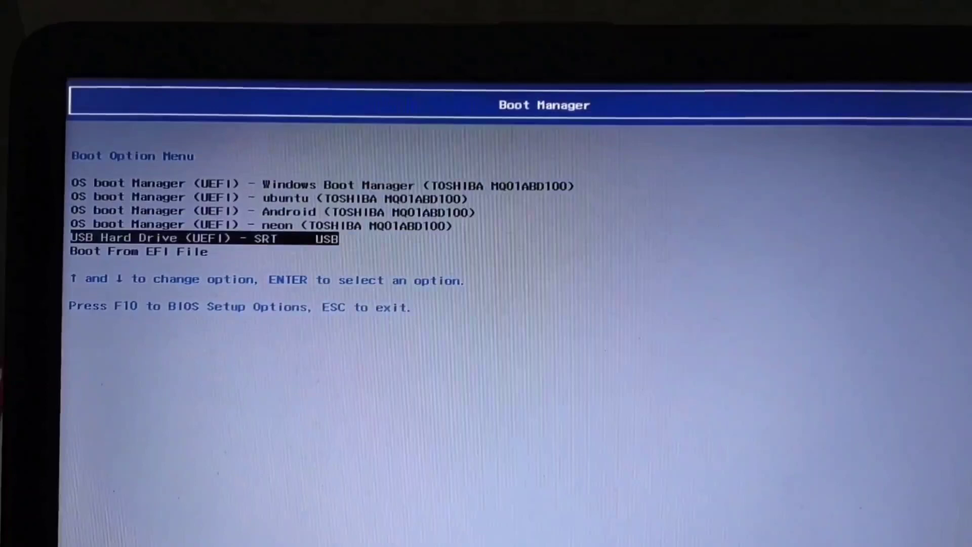
pyautogui.press('Return')
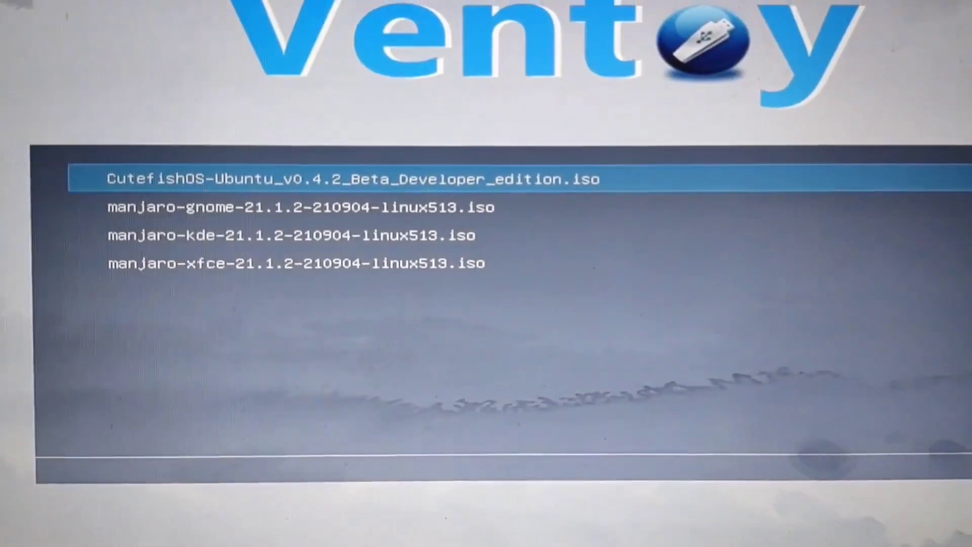
# Highlight manjaro-gnome-21.1.2-210904-linux513.iso in the Ventoy menu and boot it
pyautogui.press('Down')
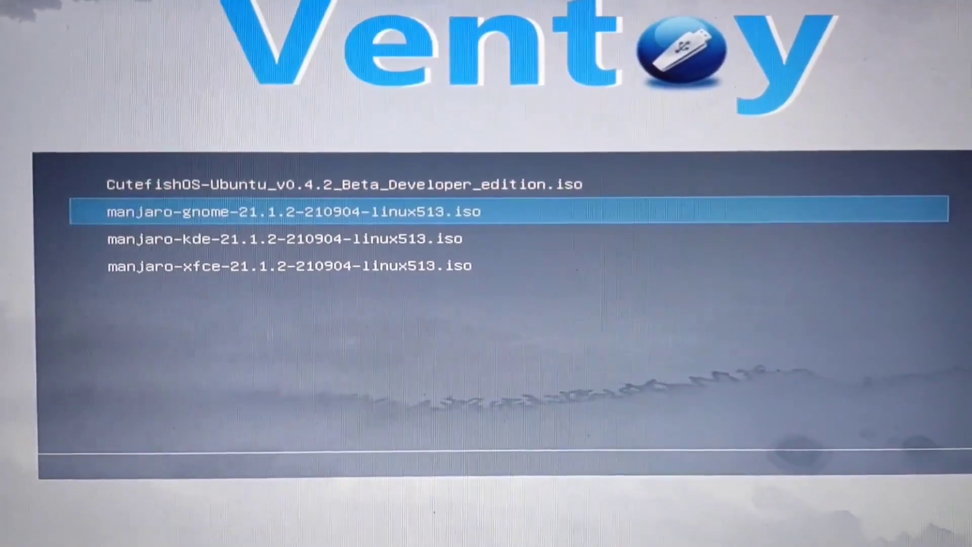
pyautogui.press('Down')
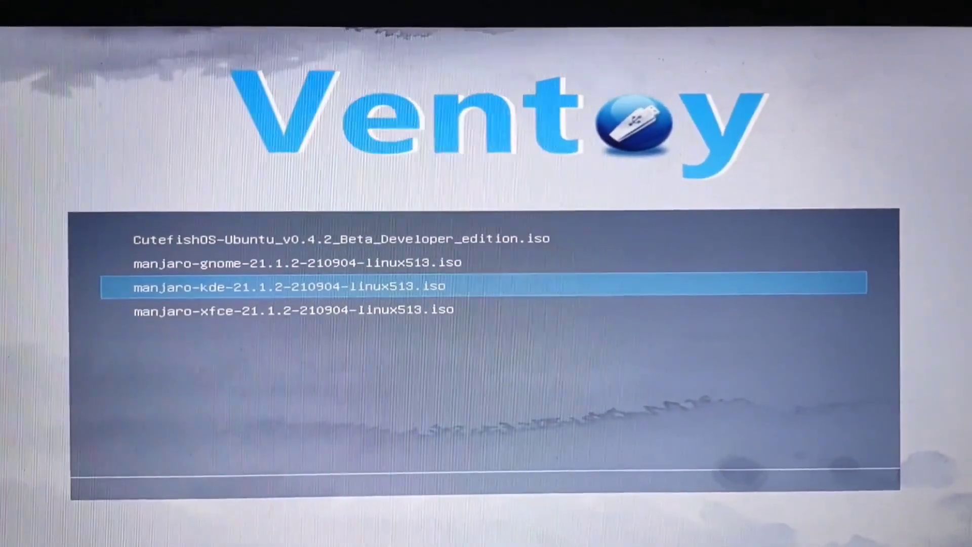
pyautogui.press('Down')
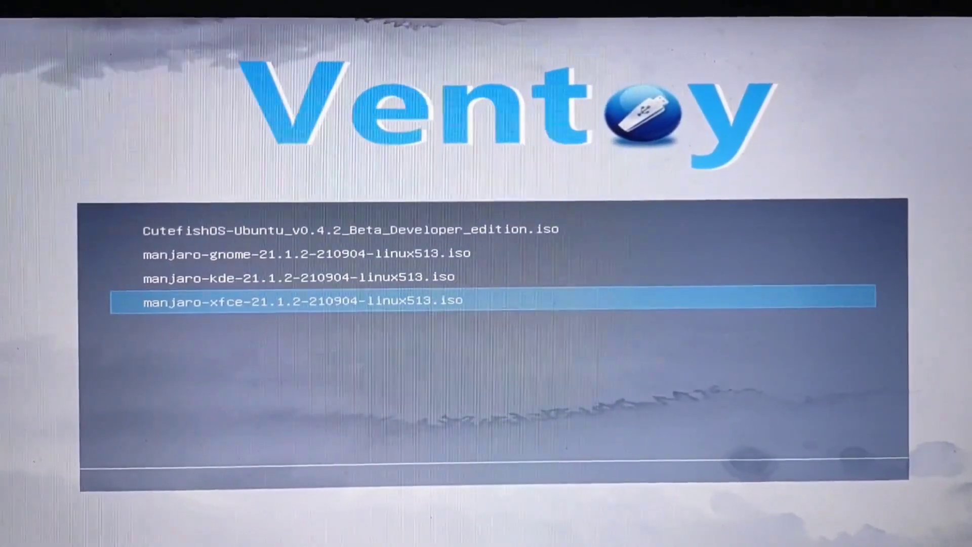
pyautogui.press('Up')
pyautogui.press('Up')
pyautogui.press('Up')
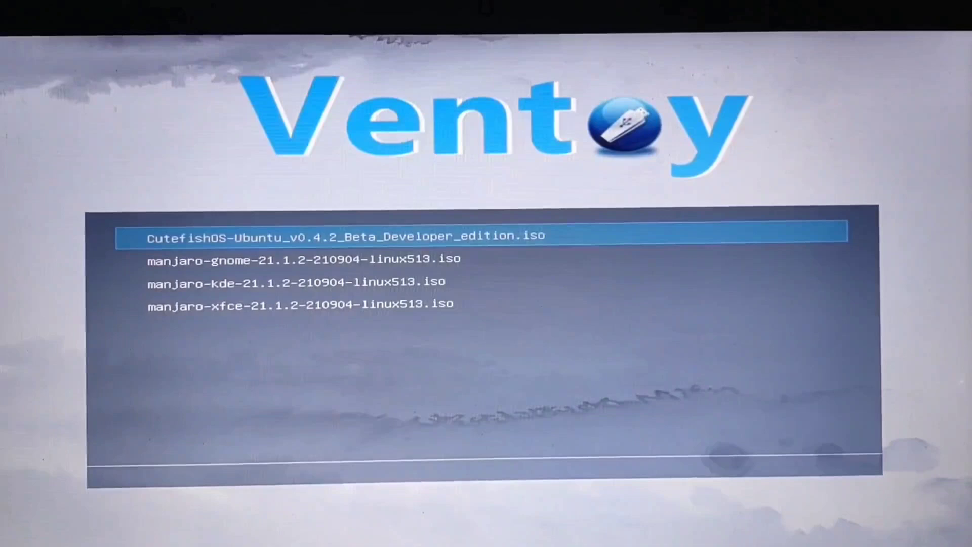
pyautogui.press('Down')
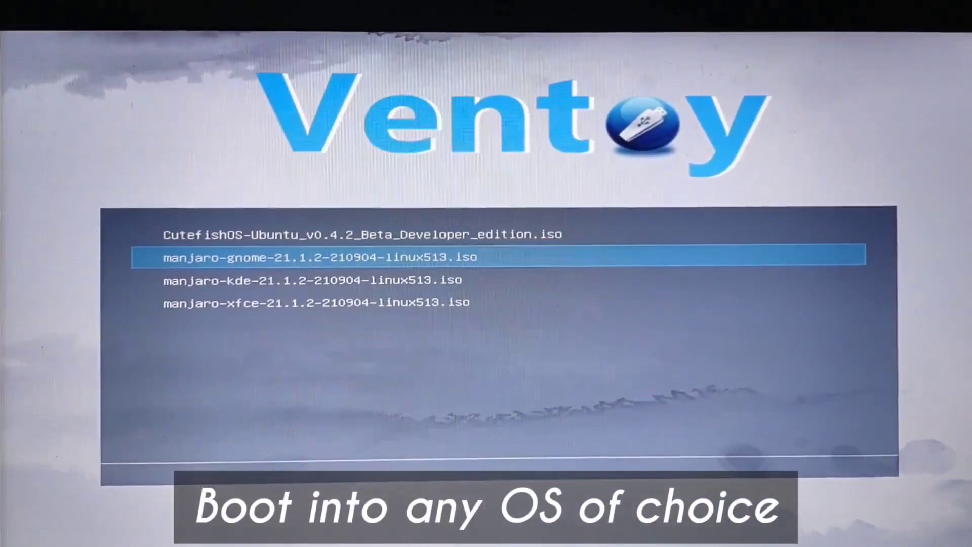
pyautogui.press('Return')
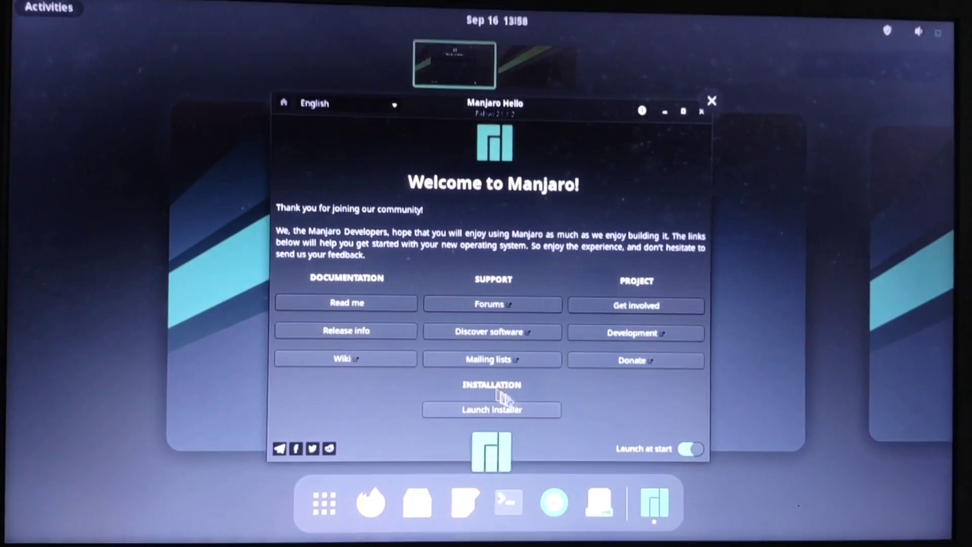
# Launch the Manjaro Linux installer from the Hello window and advance past its Welcome page
pyautogui.click(493, 411)
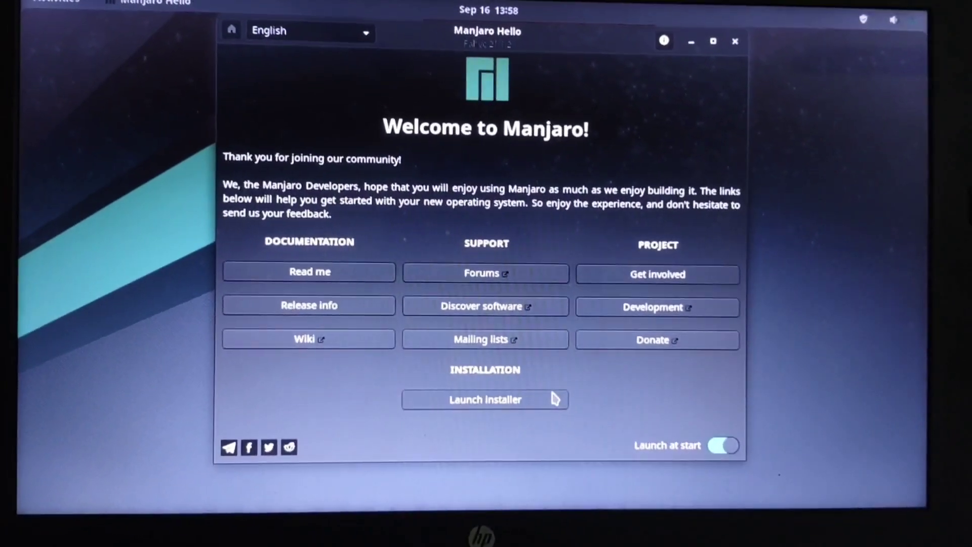
pyautogui.click(483, 395)
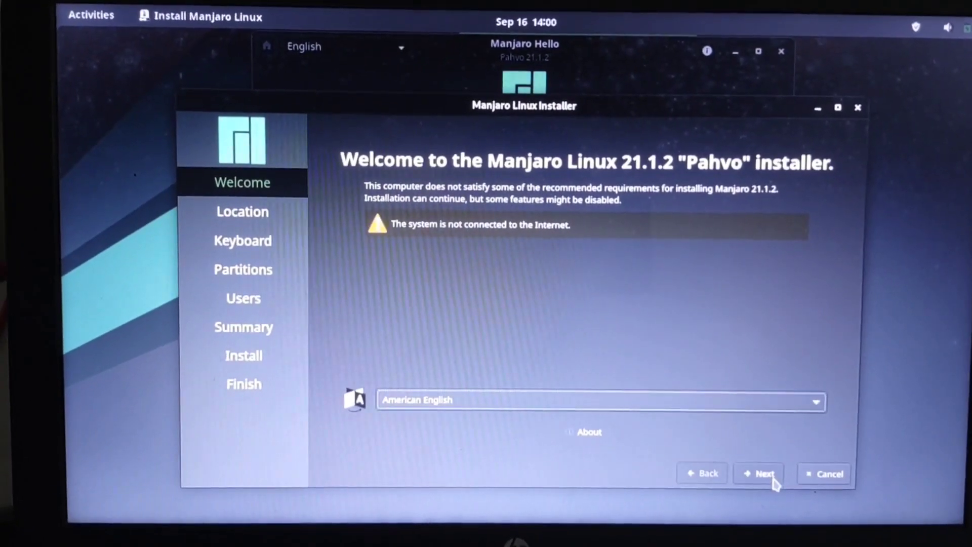
pyautogui.click(767, 473)
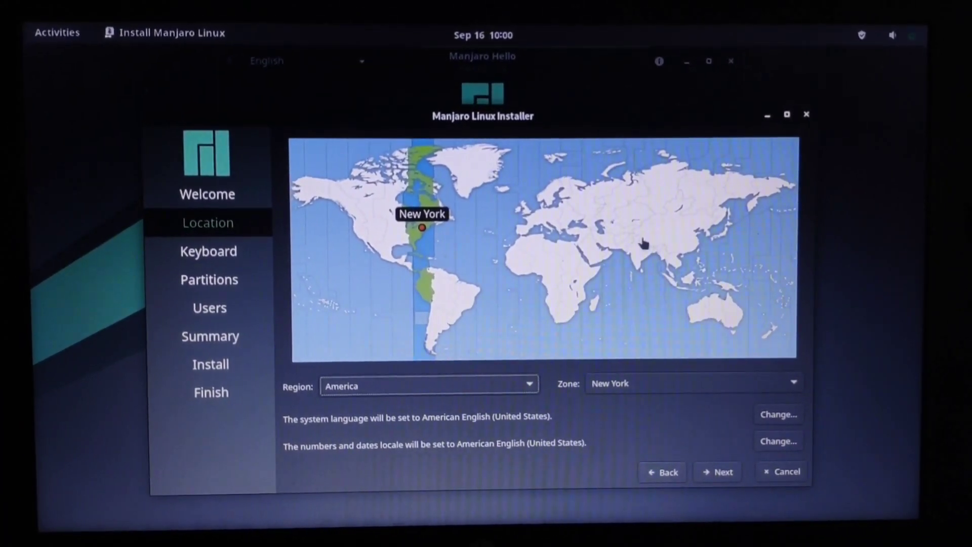
# Set the timezone to India (Asia/Kolkata) and the keyboard layout to English (US), reaching Partitions
pyautogui.click(639, 257)
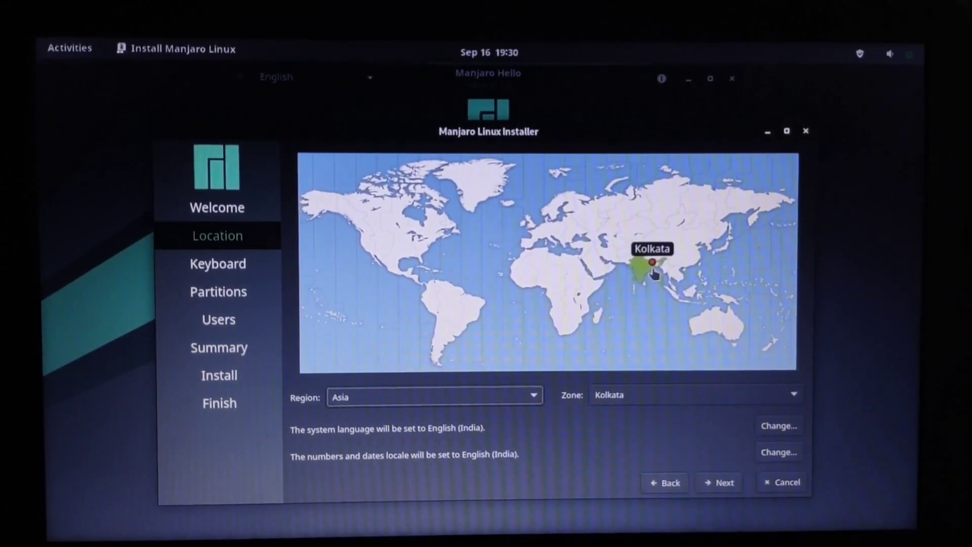
pyautogui.click(734, 482)
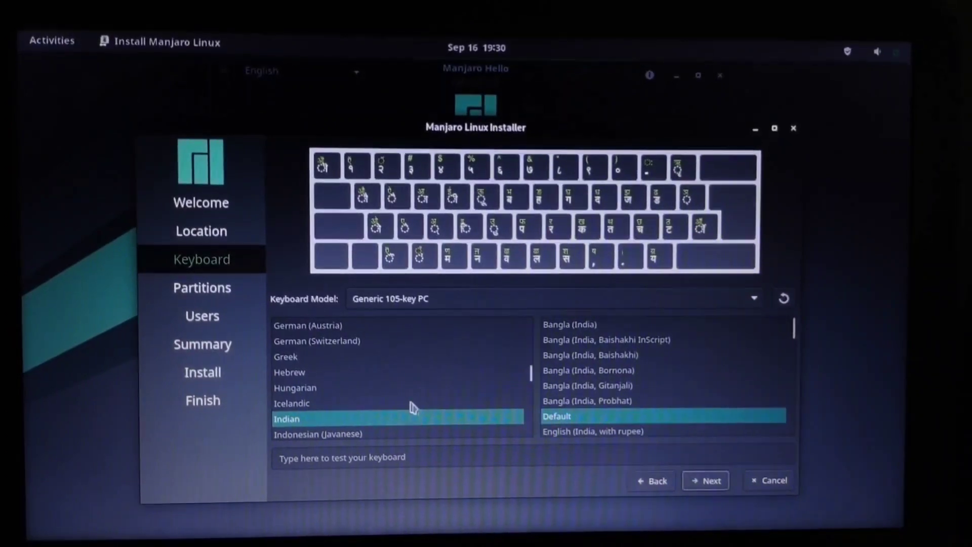
pyautogui.scroll(3, 412, 407)
pyautogui.scroll(3, 403, 402)
pyautogui.scroll(3, 393, 395)
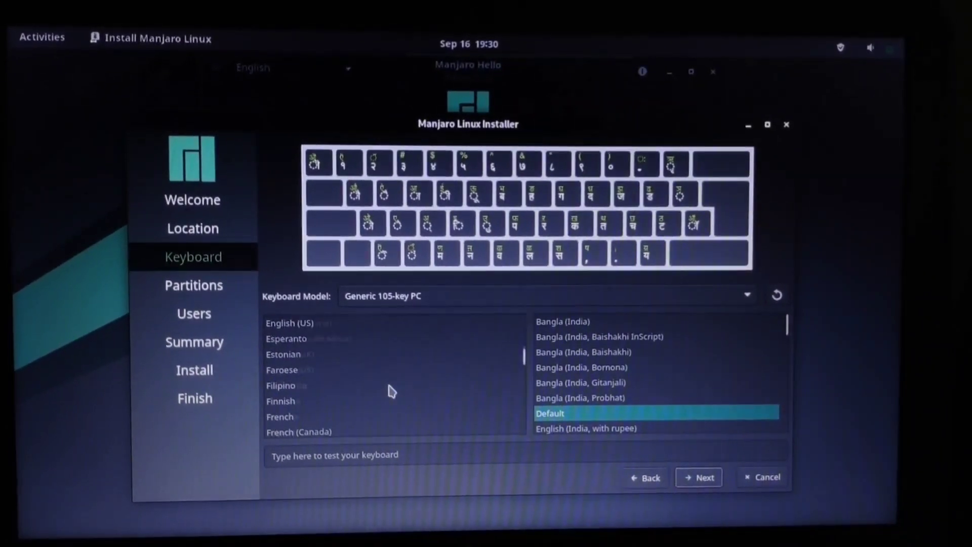
pyautogui.scroll(3, 386, 380)
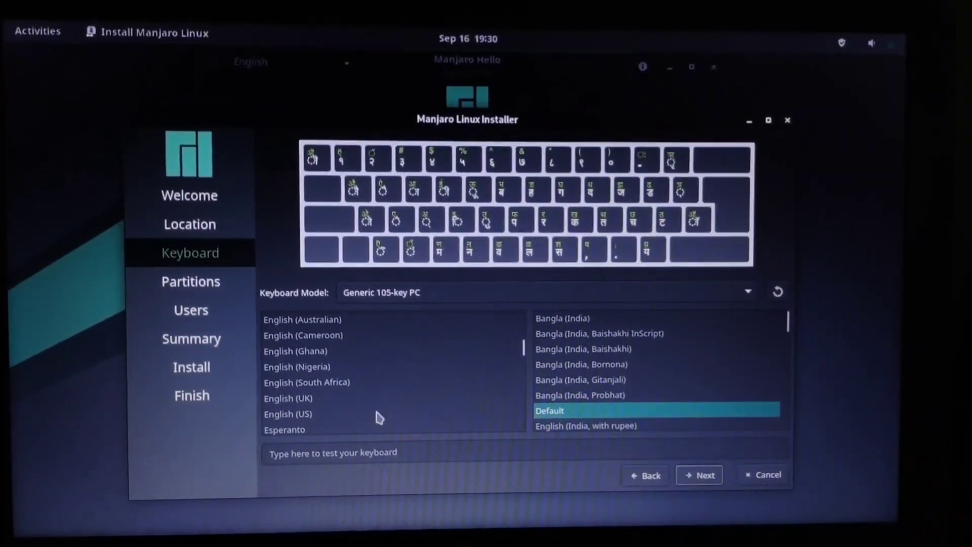
pyautogui.click(378, 414)
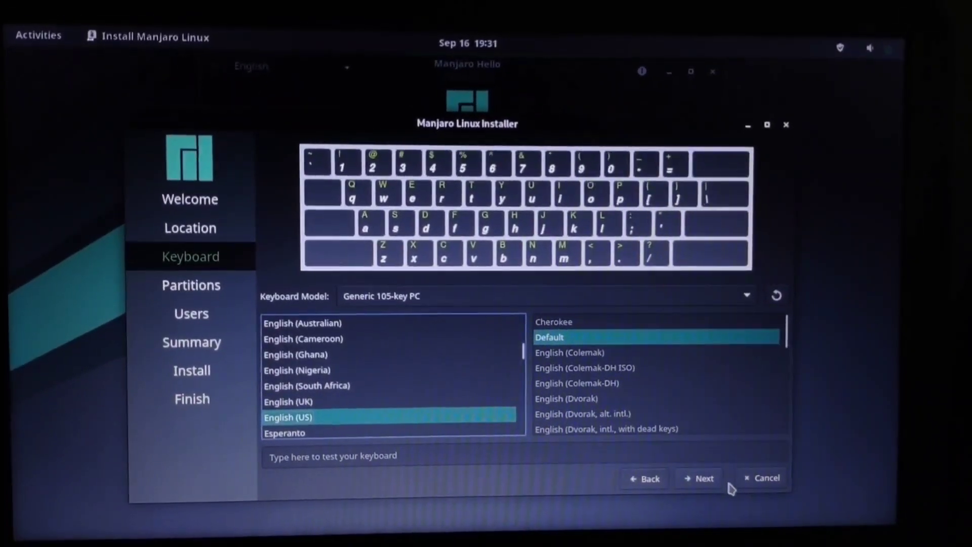
pyautogui.click(705, 478)
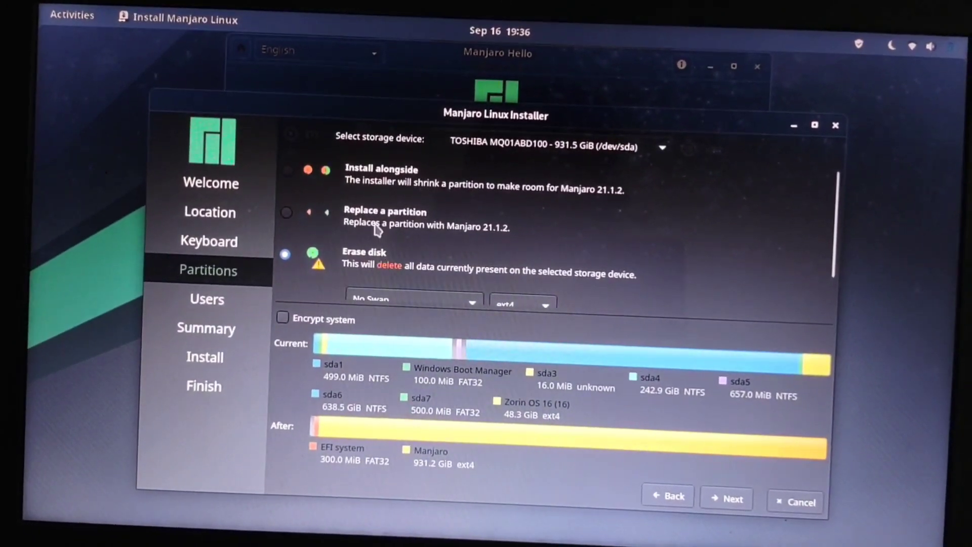
# Choose Replace a partition, target the 48.3 GiB Zorin OS 16 partition, and continue to Users
pyautogui.click(364, 225)
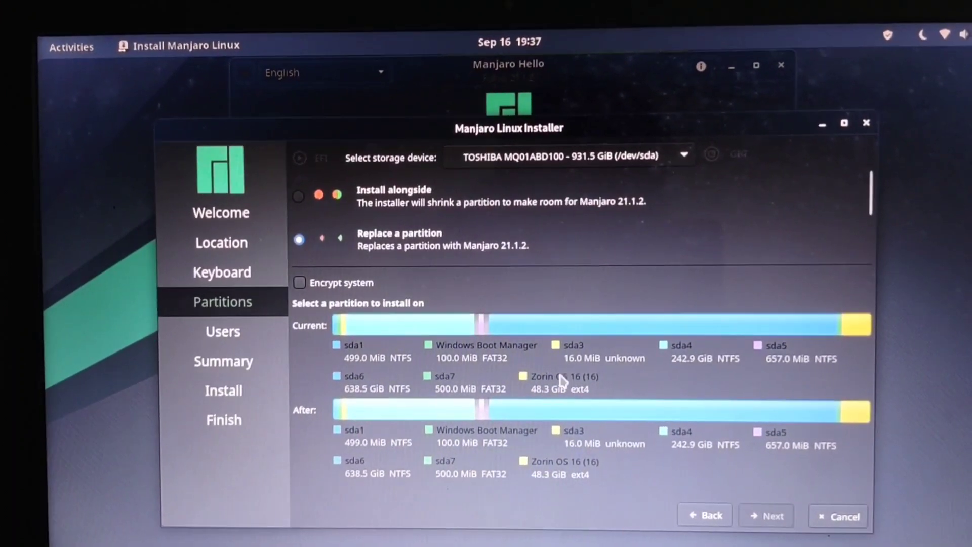
pyautogui.click(560, 384)
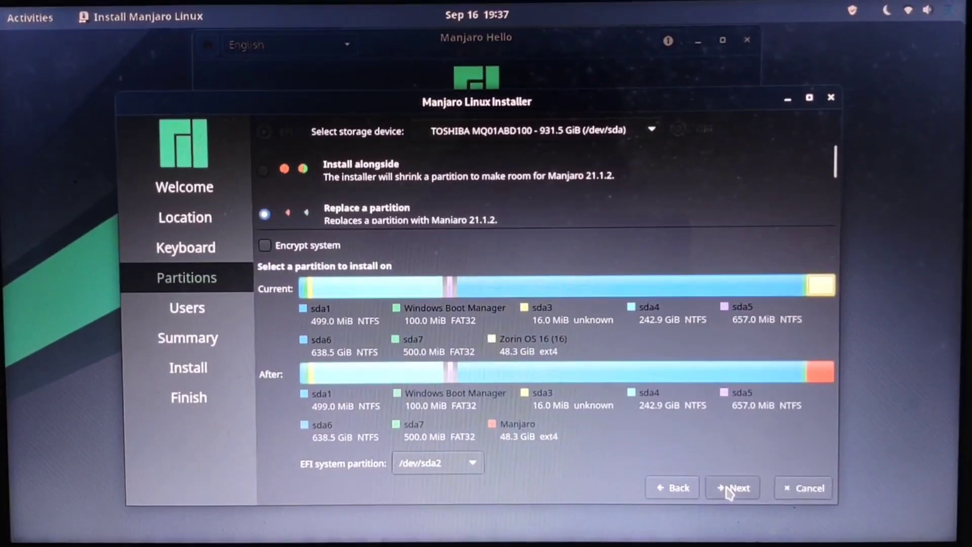
pyautogui.click(728, 491)
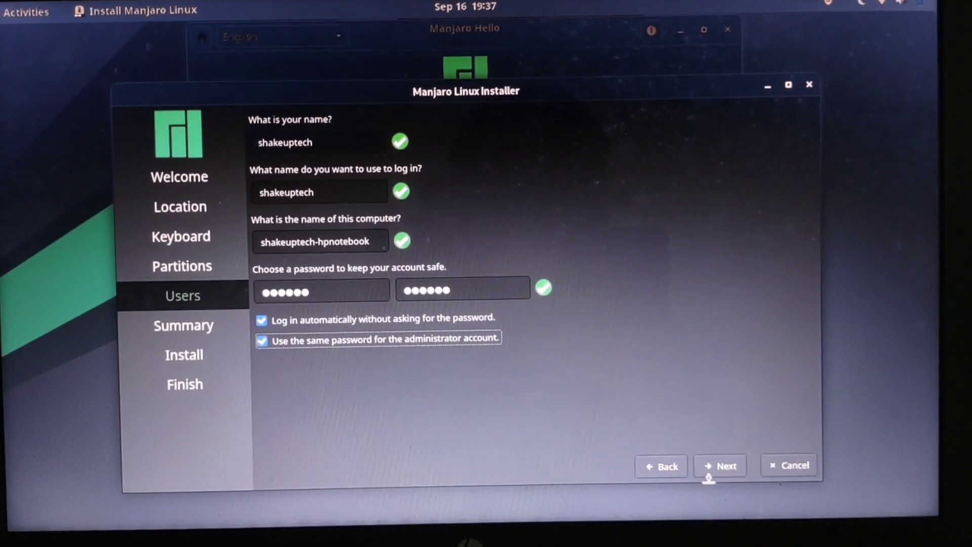
# Accept the filled-in user account details, review the Summary, and choose Install
pyautogui.click(724, 459)
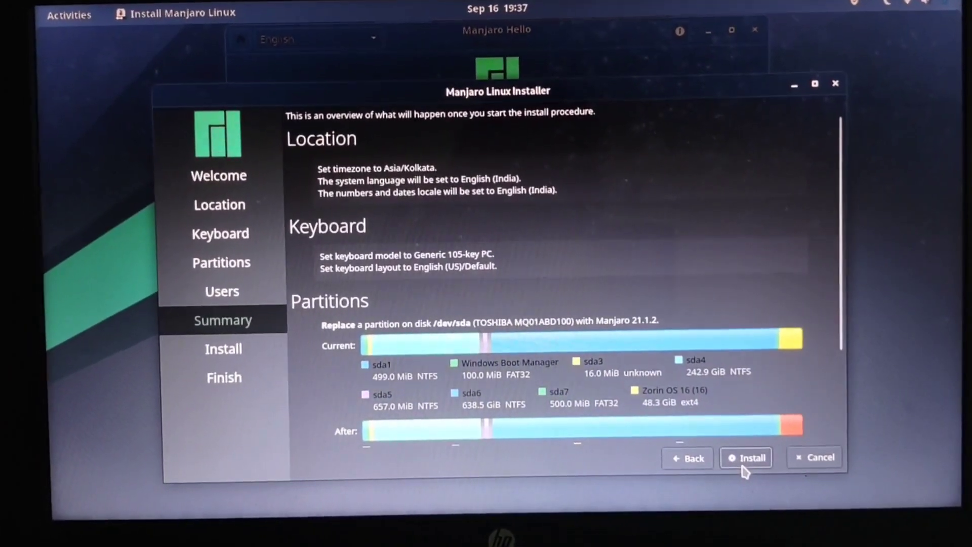
pyautogui.scroll(-3, 623, 354)
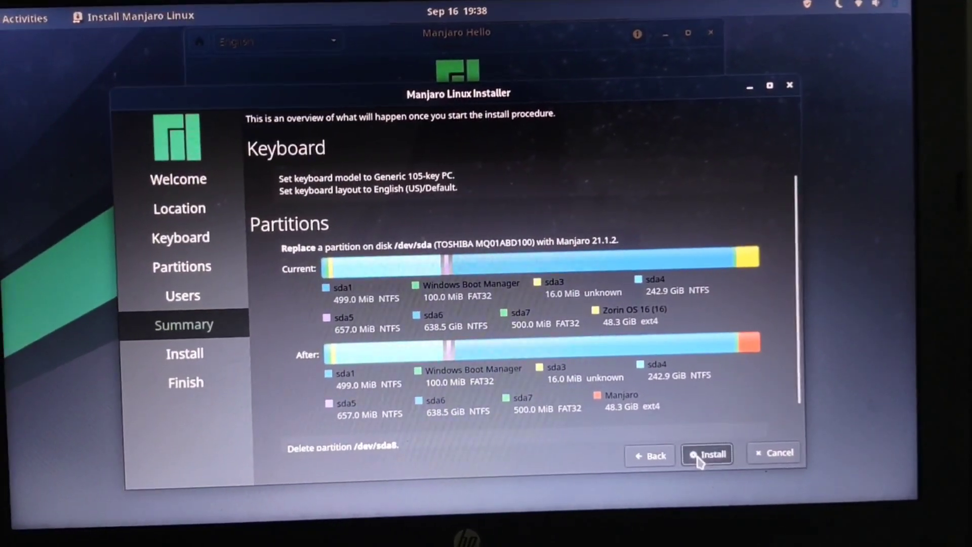
pyautogui.click(699, 459)
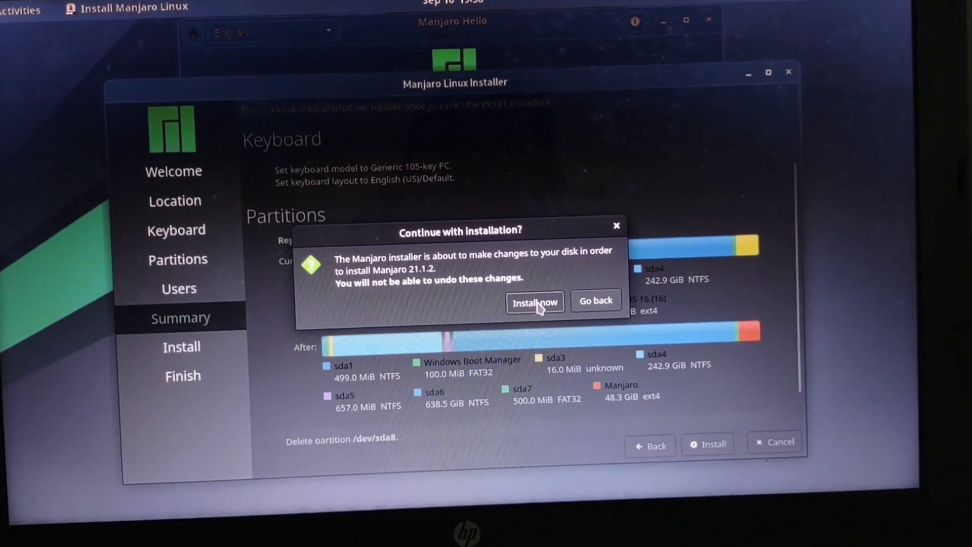
# Confirm Install now, then finish with Restart now ticked to reboot into the new system
pyautogui.click(538, 304)
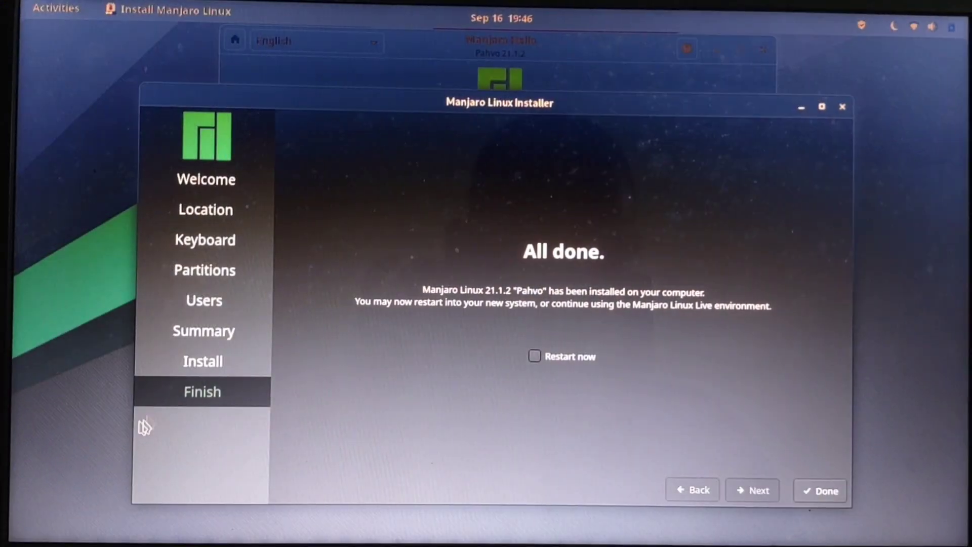
pyautogui.click(577, 357)
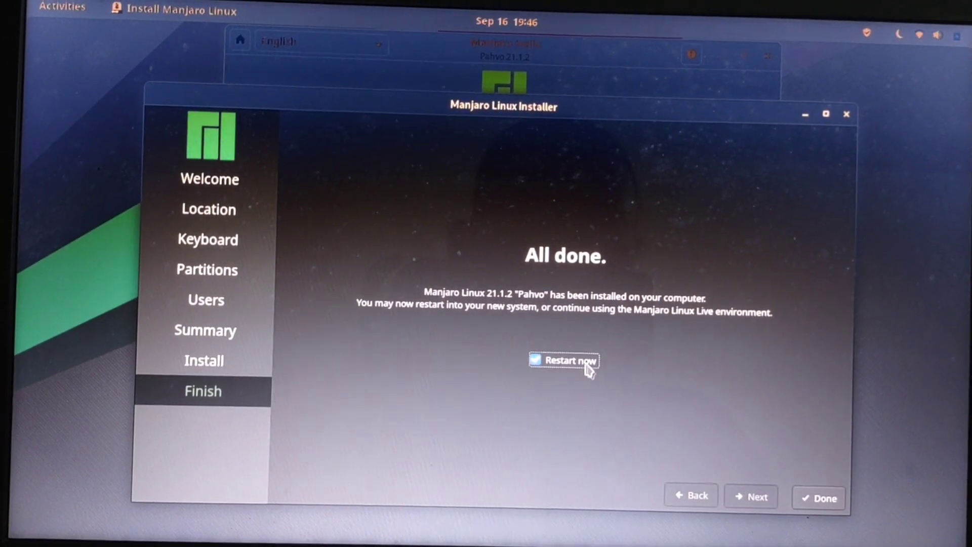
pyautogui.click(826, 495)
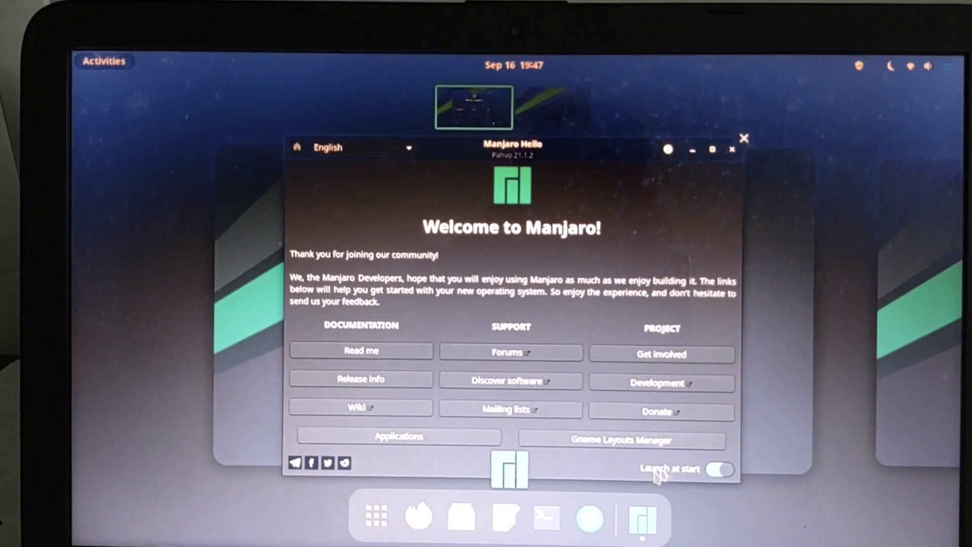
# Check the About page in Settings, minimize it, and bring up the system status menu
pyautogui.click(722, 448)
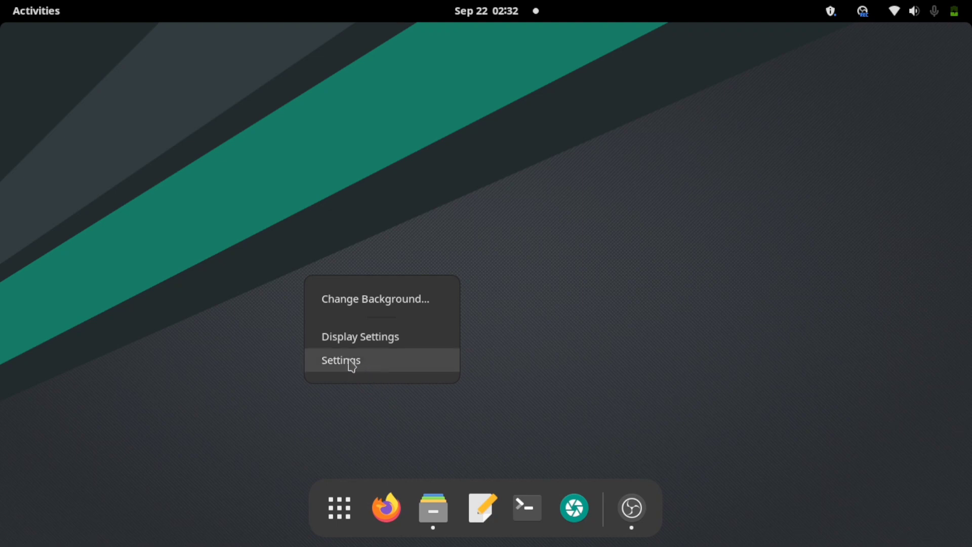
pyautogui.click(350, 361)
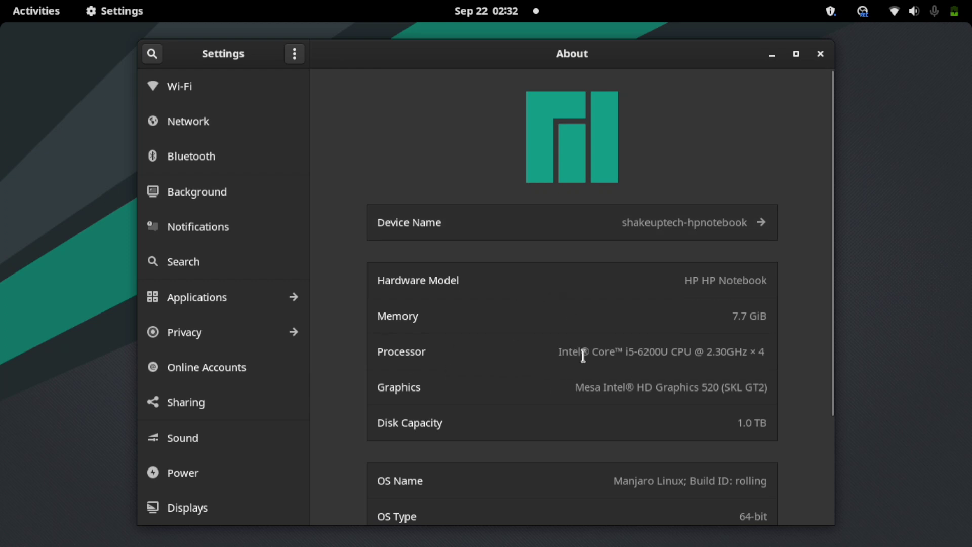
pyautogui.scroll(-3, 693, 395)
pyautogui.scroll(-1, 694, 395)
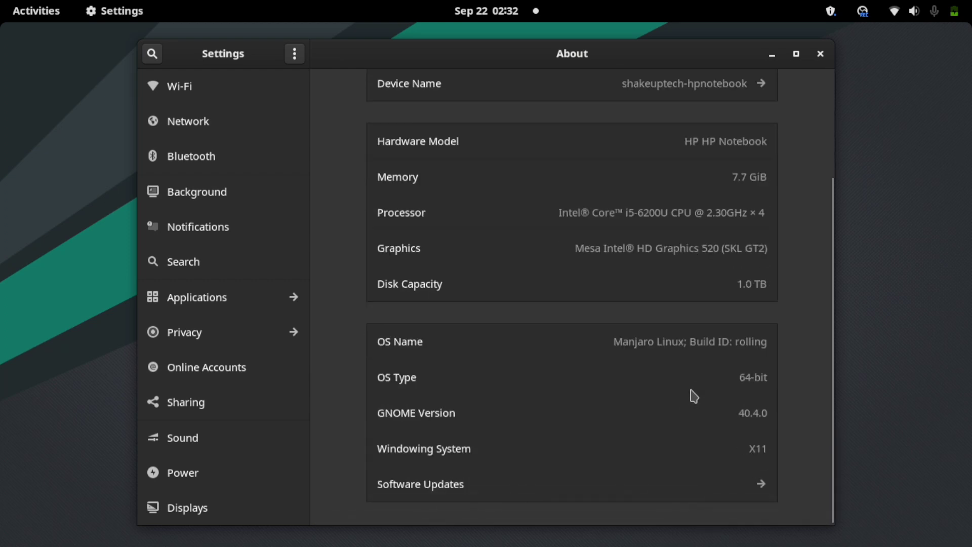
pyautogui.scroll(4, 693, 395)
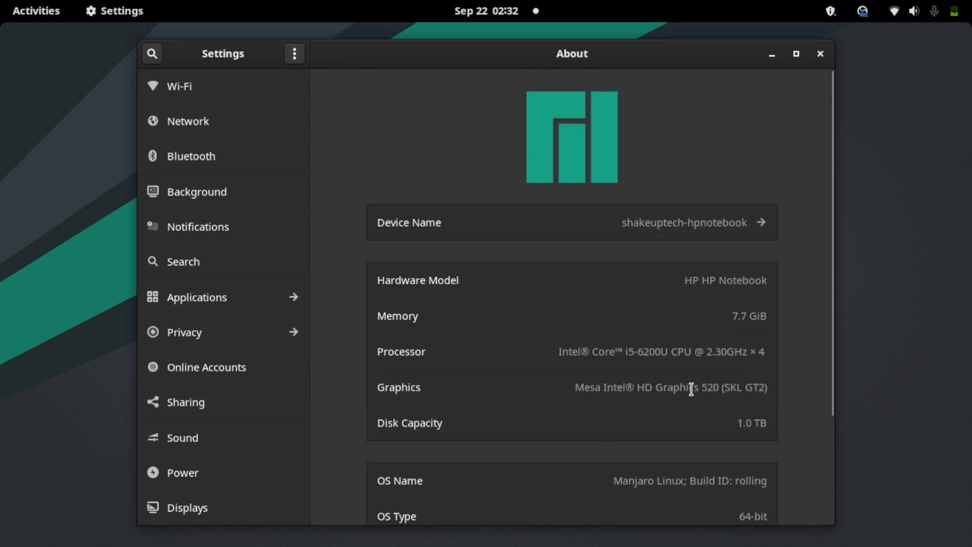
pyautogui.click(770, 54)
pyautogui.click(894, 14)
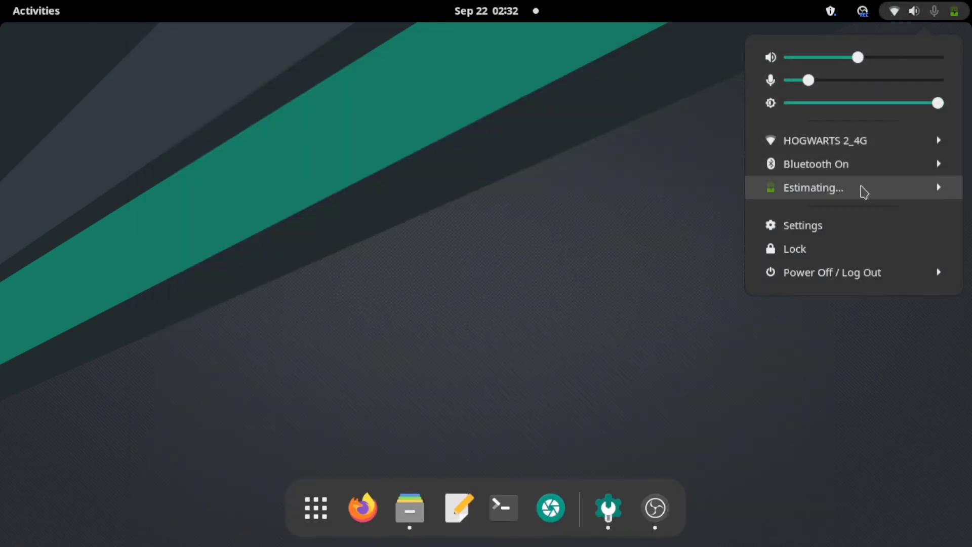
# Expand the Power Off / Log Out options, then dismiss the status menu and the desktop context menu
pyautogui.click(907, 273)
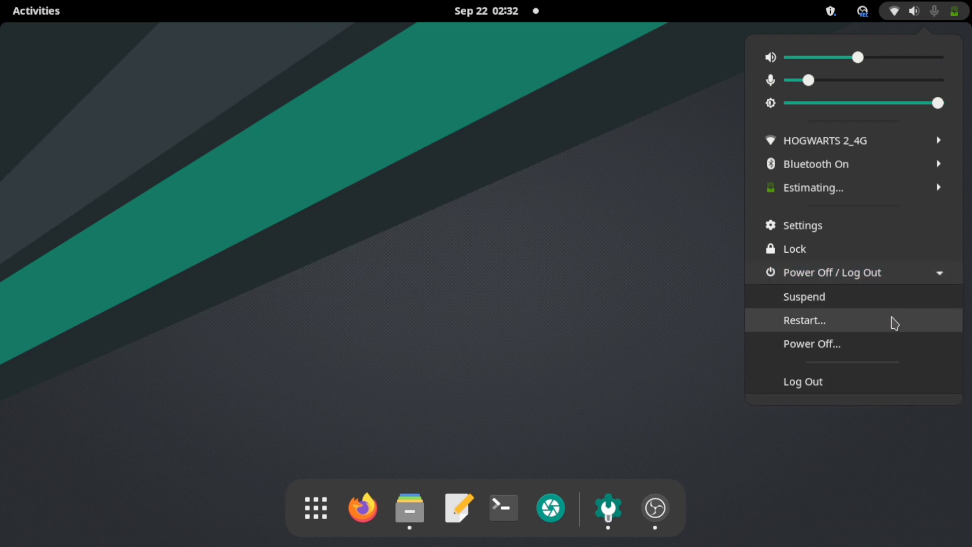
pyautogui.click(663, 116)
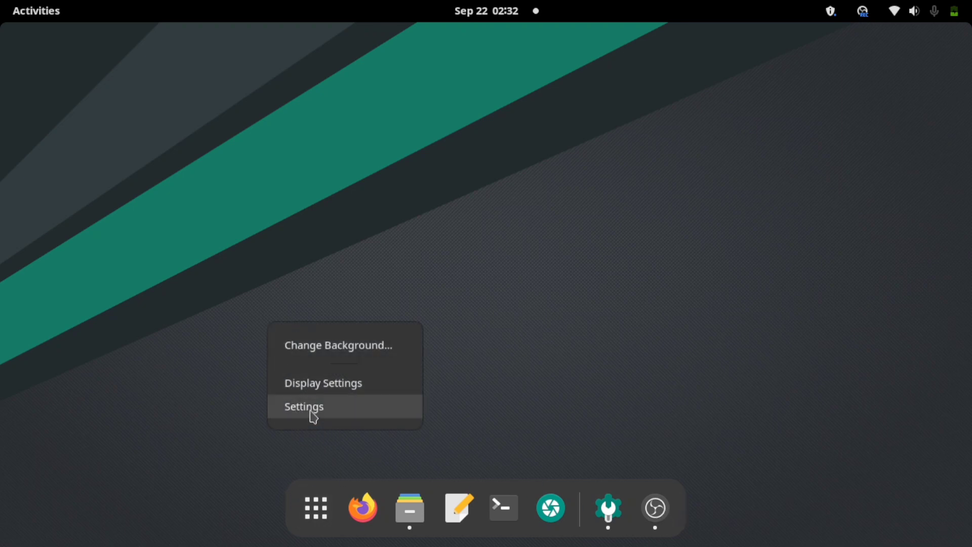
pyautogui.click(642, 465)
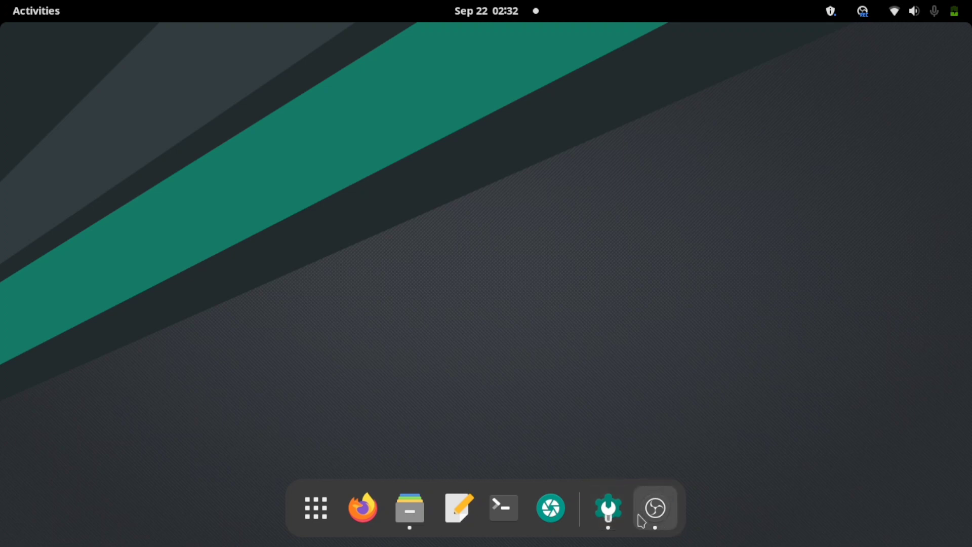
# Browse the Wi-Fi, Network and Bluetooth pages in Settings
pyautogui.click(608, 509)
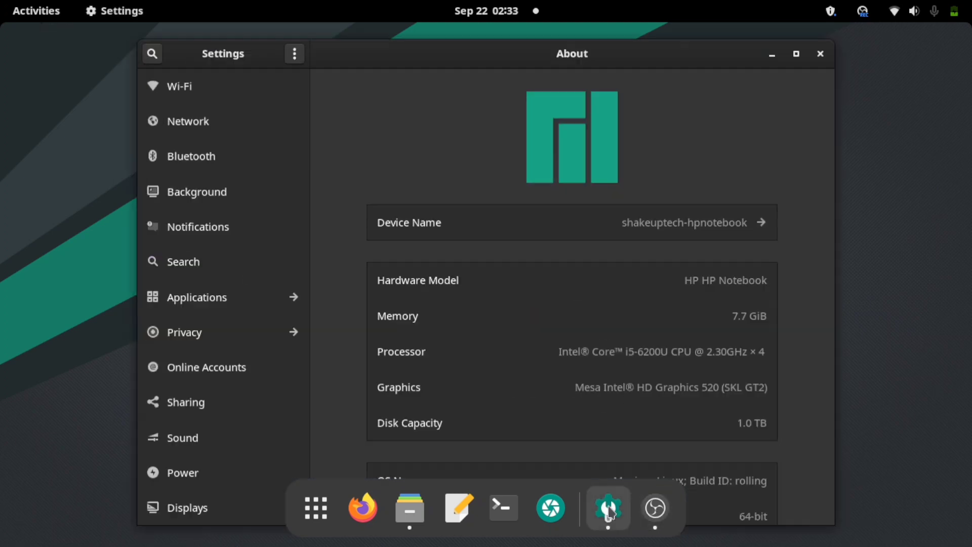
pyautogui.click(179, 95)
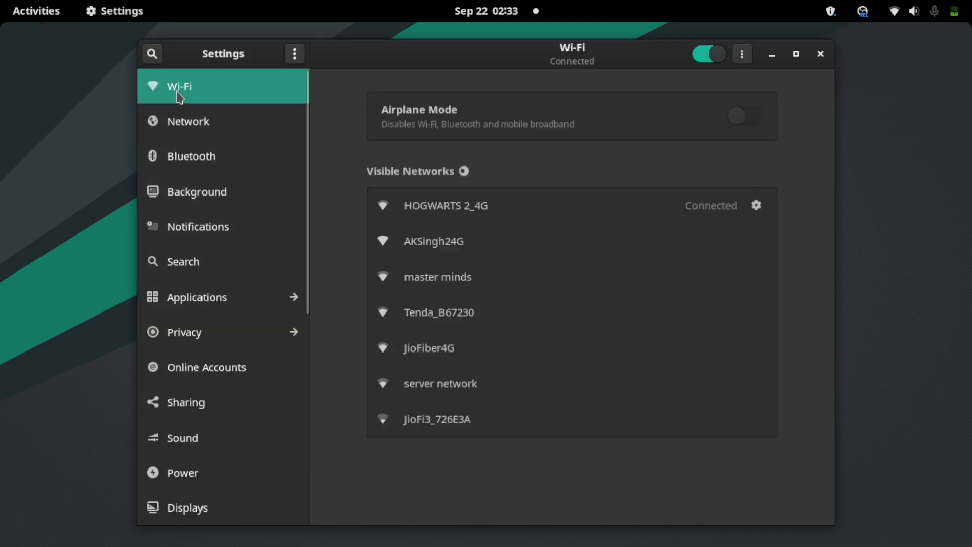
pyautogui.click(173, 121)
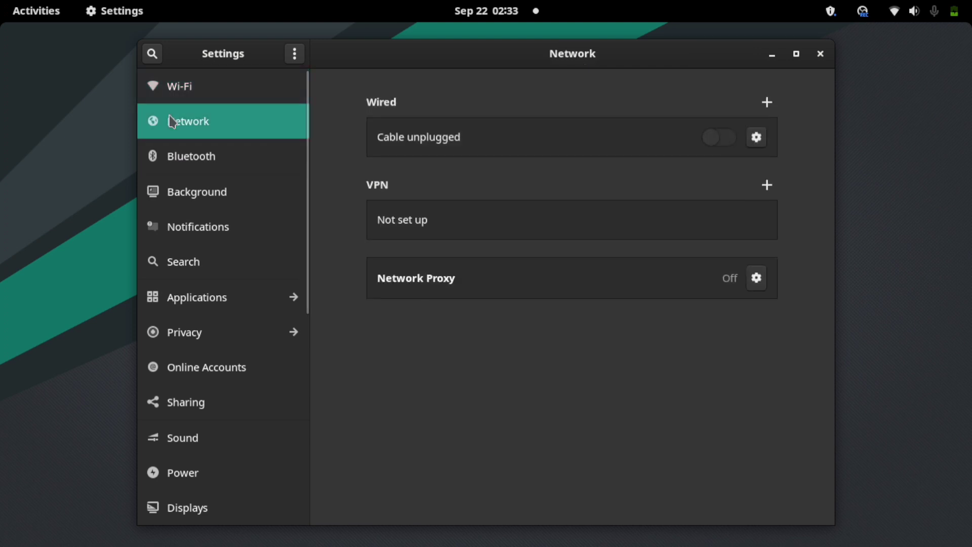
pyautogui.click(183, 165)
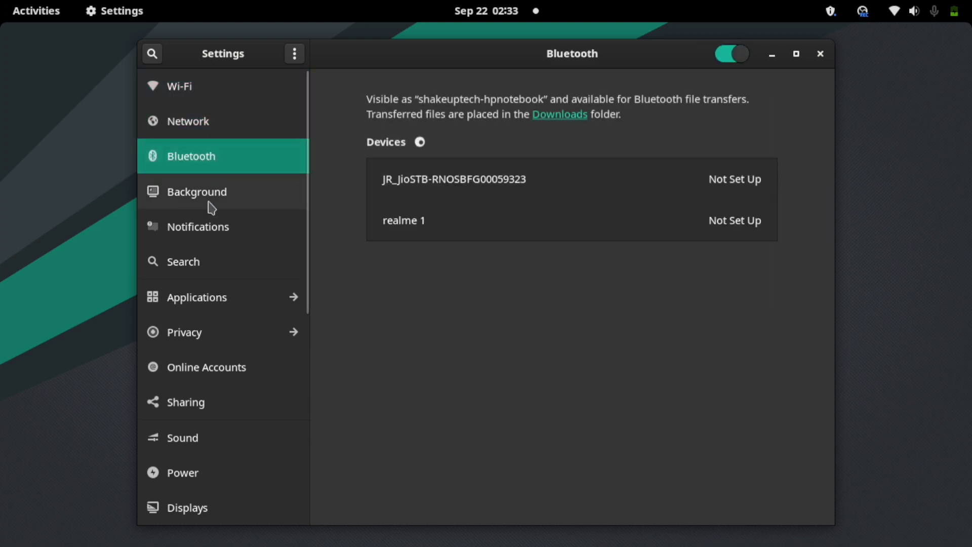
# Set the dark blue geometric image as the desktop background and minimize Settings to see it
pyautogui.click(227, 200)
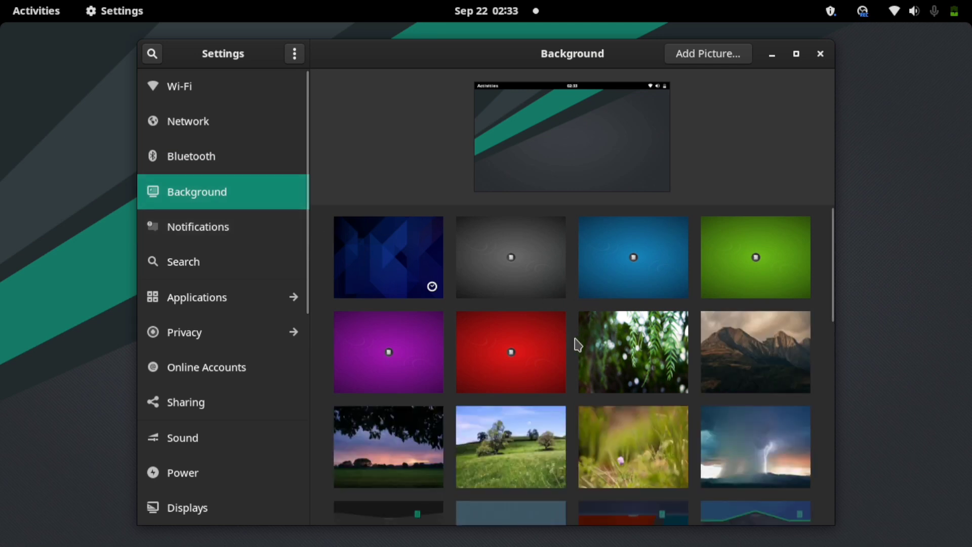
pyautogui.scroll(-4, 576, 344)
pyautogui.scroll(-3, 576, 344)
pyautogui.scroll(-3, 575, 344)
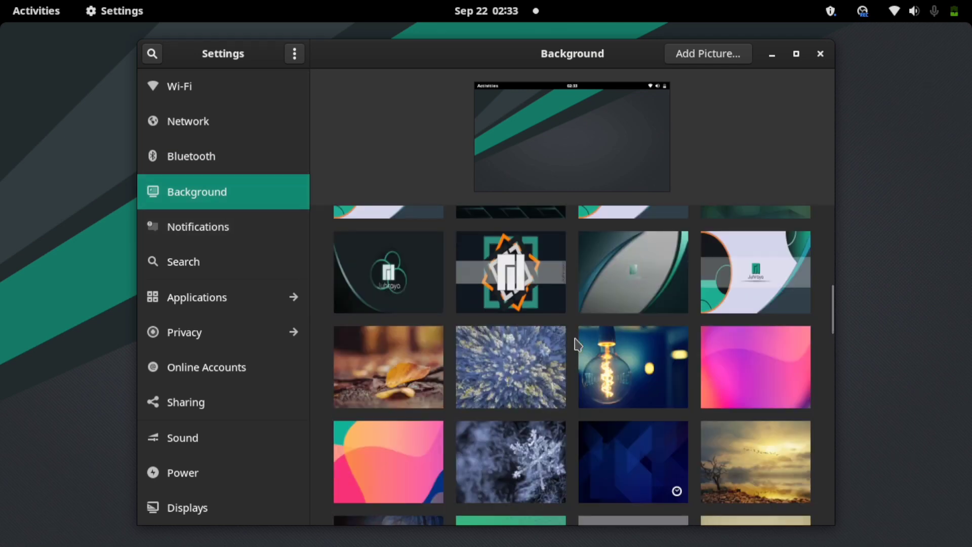
pyautogui.scroll(5, 575, 344)
pyautogui.scroll(2, 575, 344)
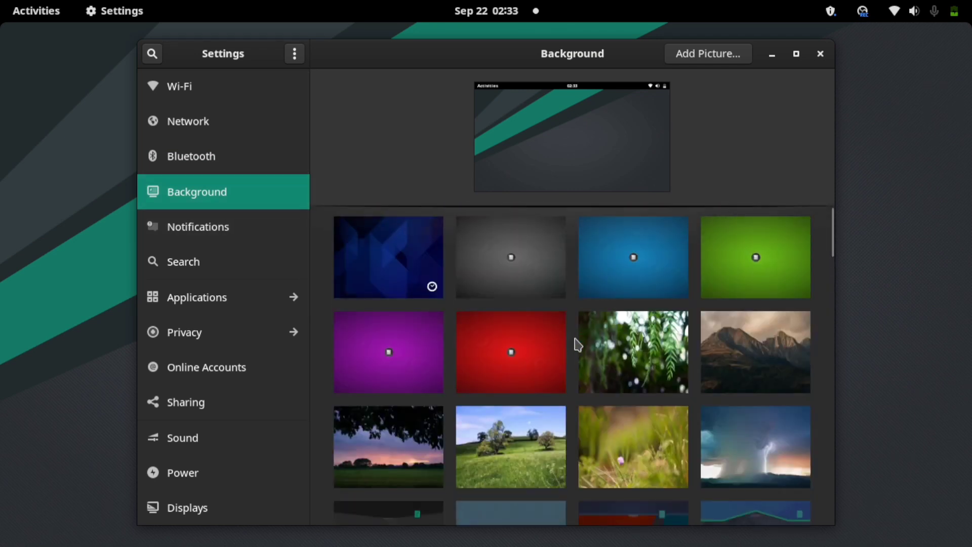
pyautogui.click(415, 270)
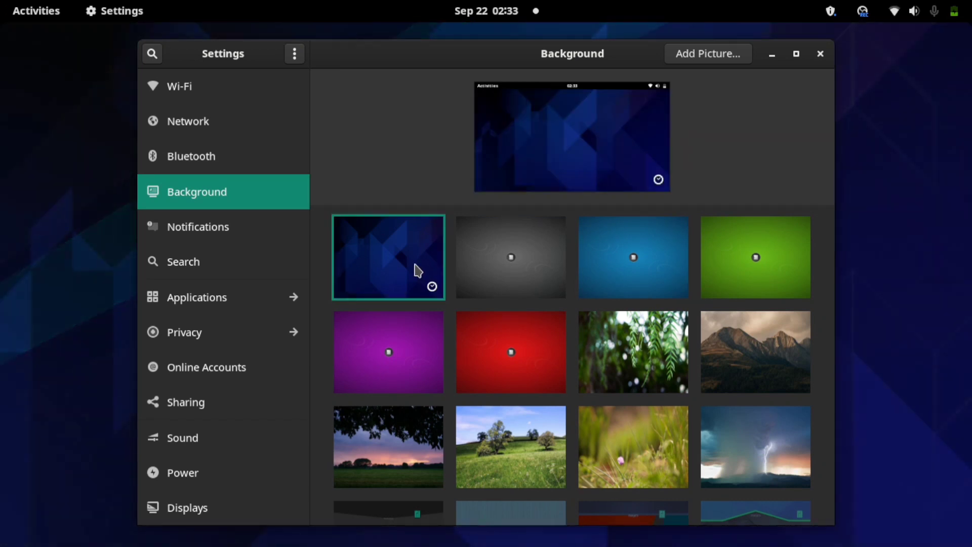
pyautogui.click(773, 55)
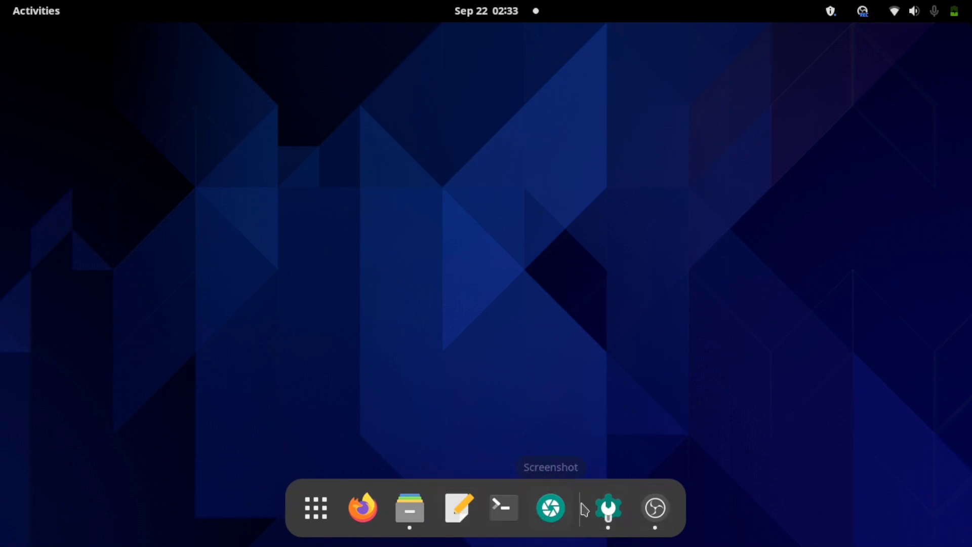
# Tour the Notifications, Search and Applications pages, then return to the main settings list
pyautogui.click(607, 508)
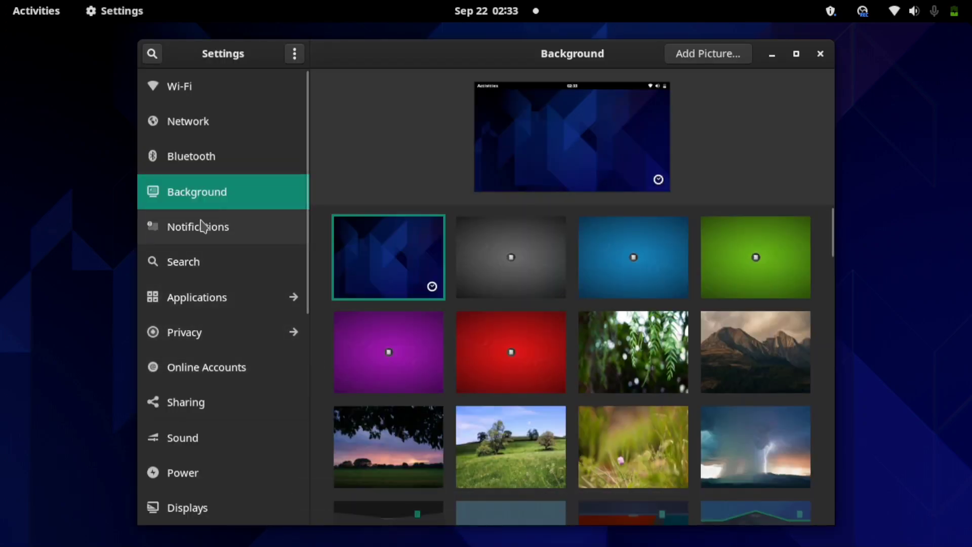
pyautogui.click(203, 226)
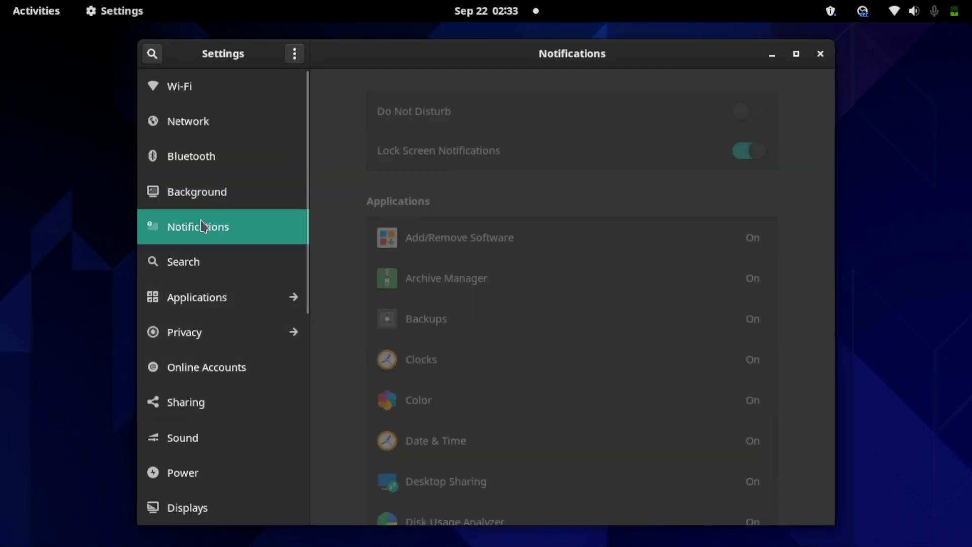
pyautogui.click(247, 268)
pyautogui.click(247, 304)
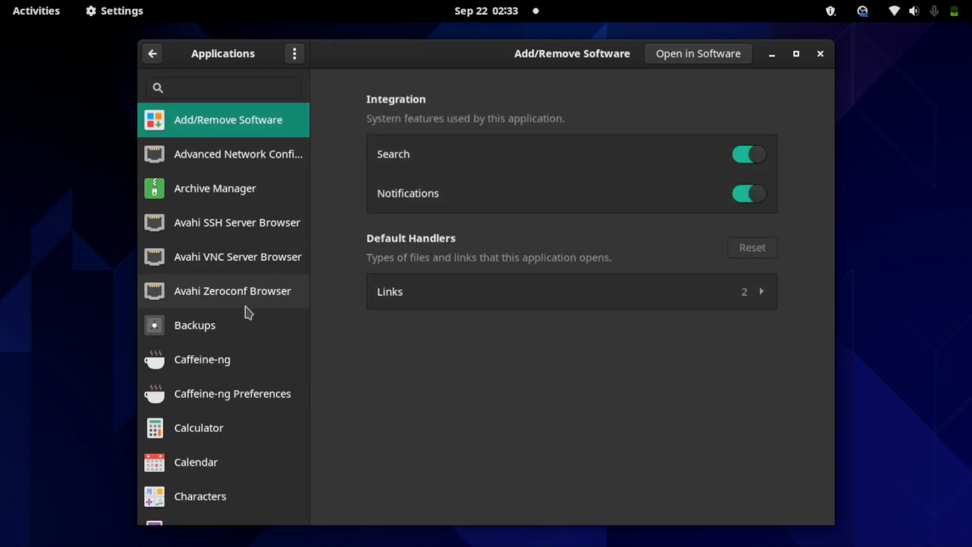
pyautogui.click(153, 58)
pyautogui.scroll(-4, 235, 274)
pyautogui.scroll(-3, 235, 274)
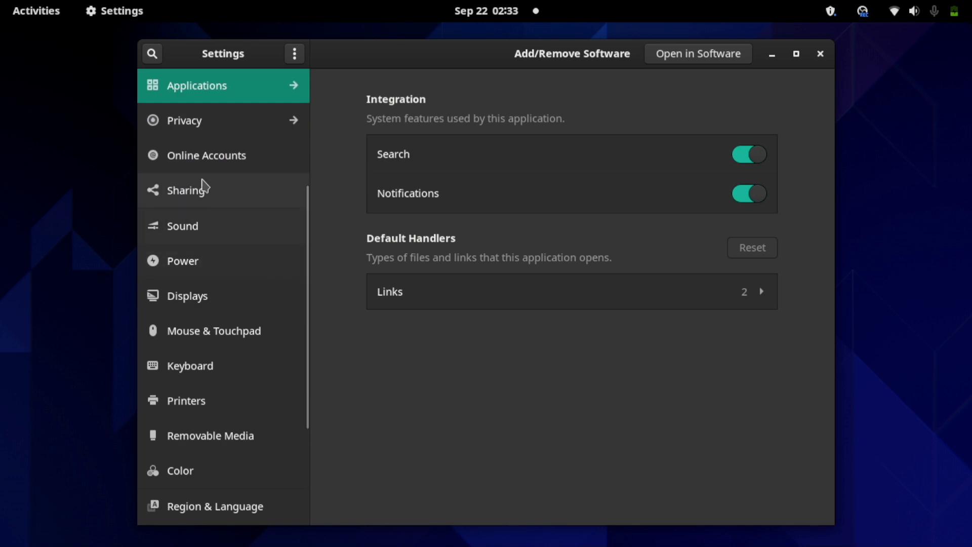
# Look over Sound, Power and Displays, including the available refresh rates
pyautogui.click(213, 226)
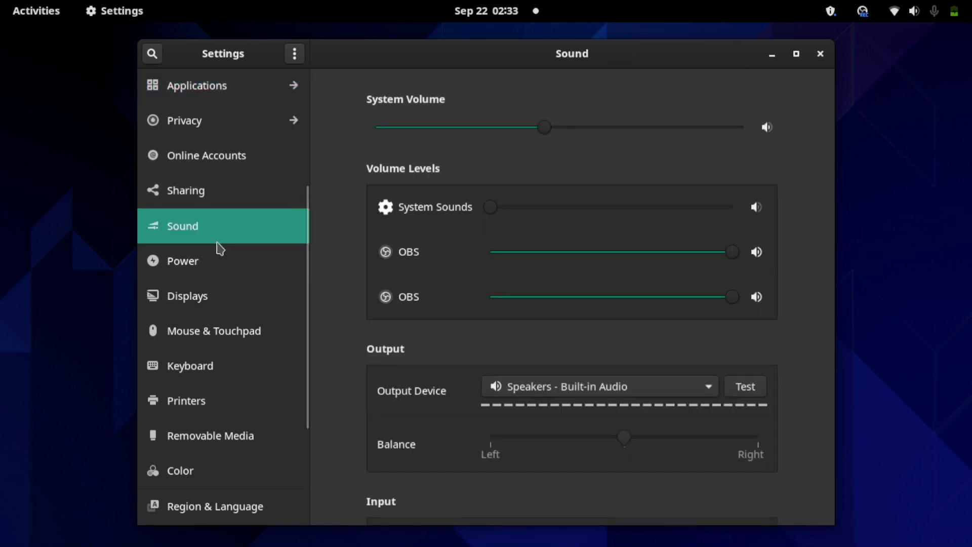
pyautogui.scroll(-3, 522, 357)
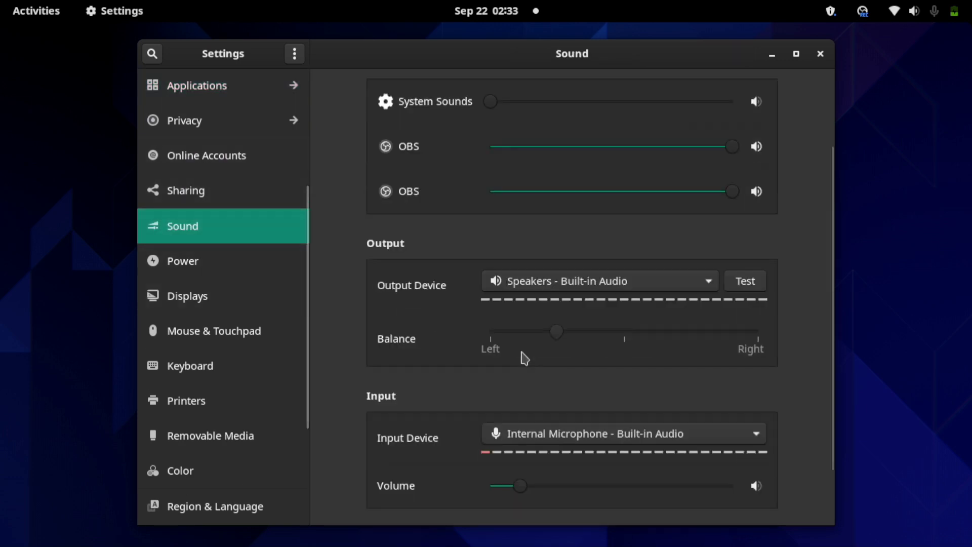
pyautogui.click(189, 262)
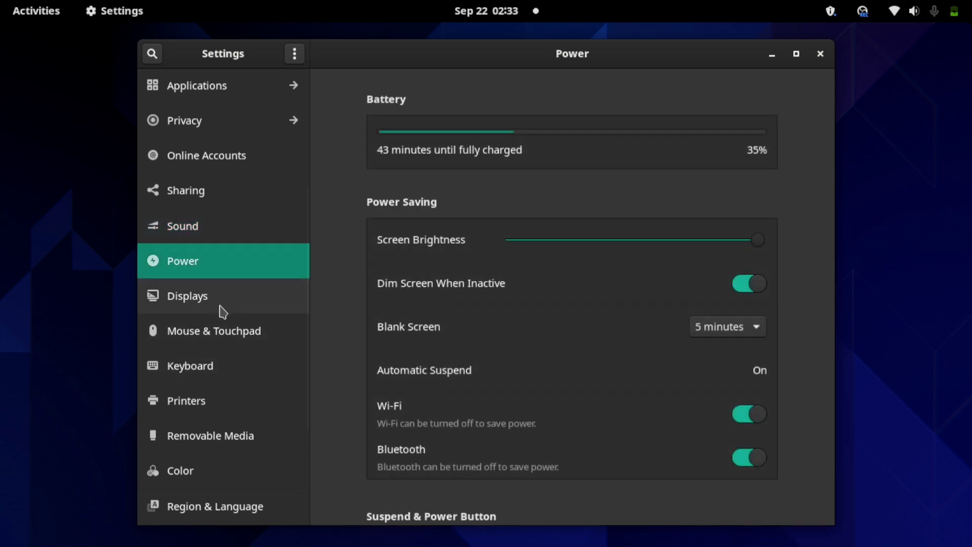
pyautogui.click(223, 310)
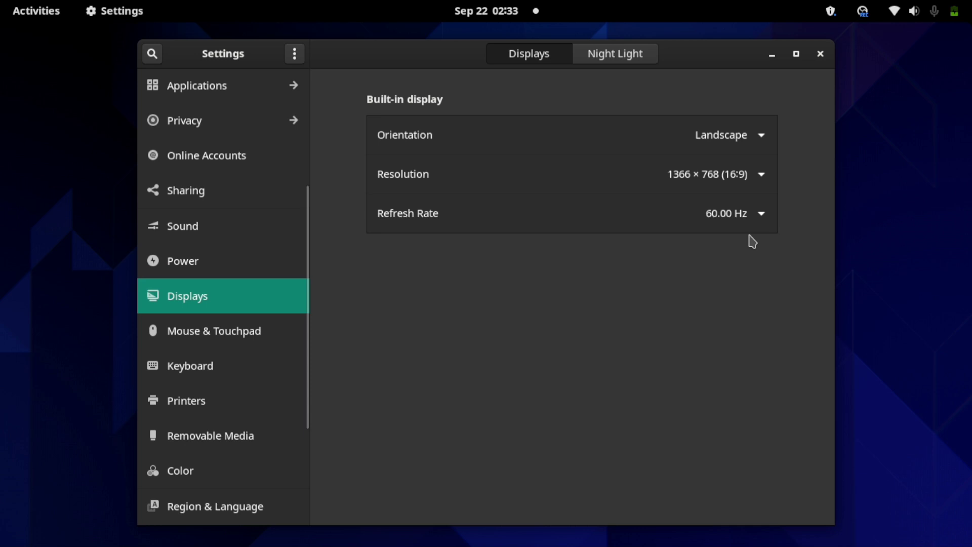
pyautogui.click(752, 215)
pyautogui.scroll(-2, 246, 332)
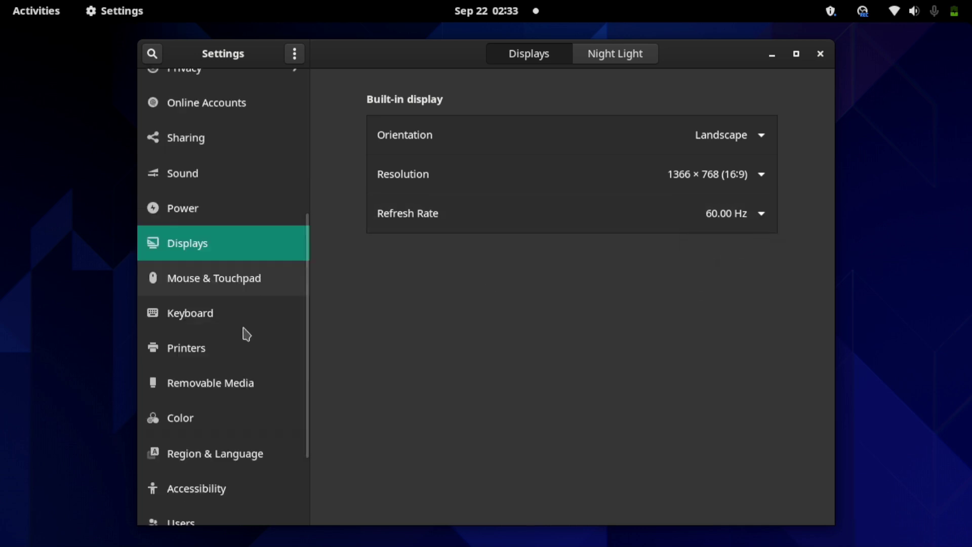
pyautogui.scroll(-3, 245, 332)
# Review Mouse & Touchpad, Color and the About hardware details, then minimize Settings
pyautogui.click(217, 158)
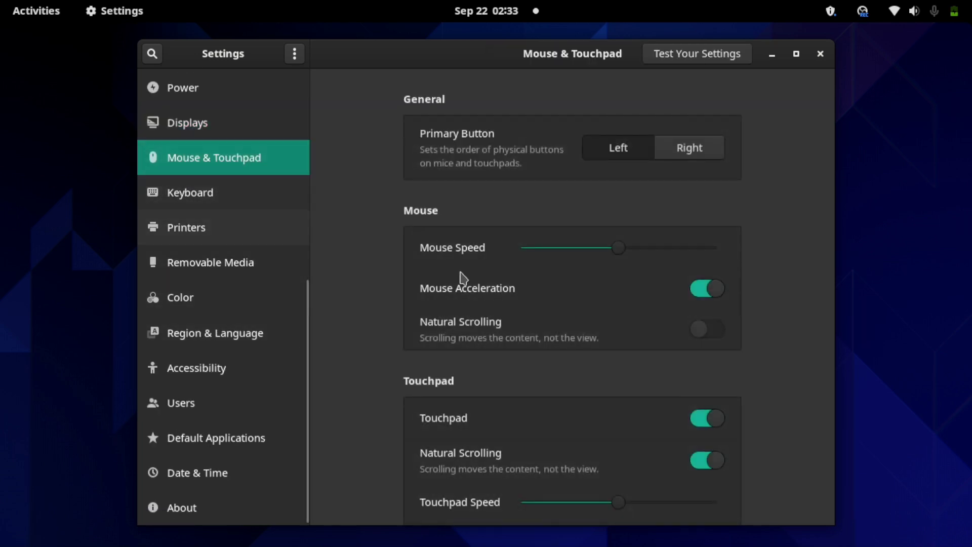
pyautogui.scroll(-3, 463, 277)
pyautogui.scroll(-3, 532, 296)
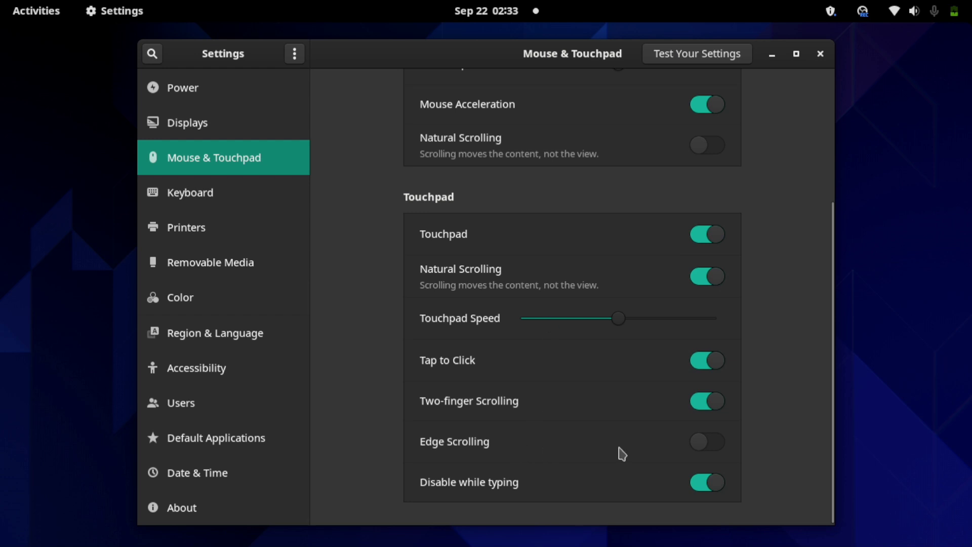
pyautogui.scroll(1, 592, 410)
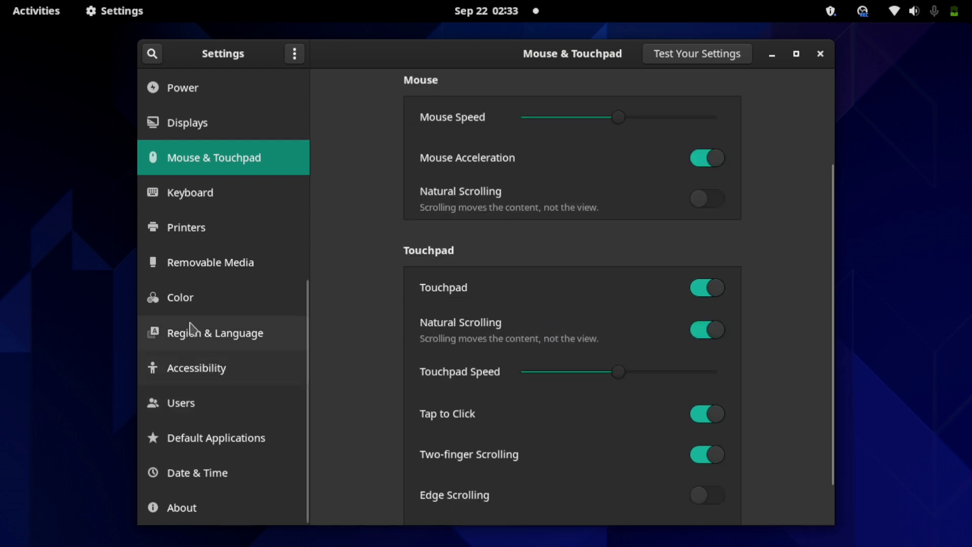
pyautogui.click(183, 300)
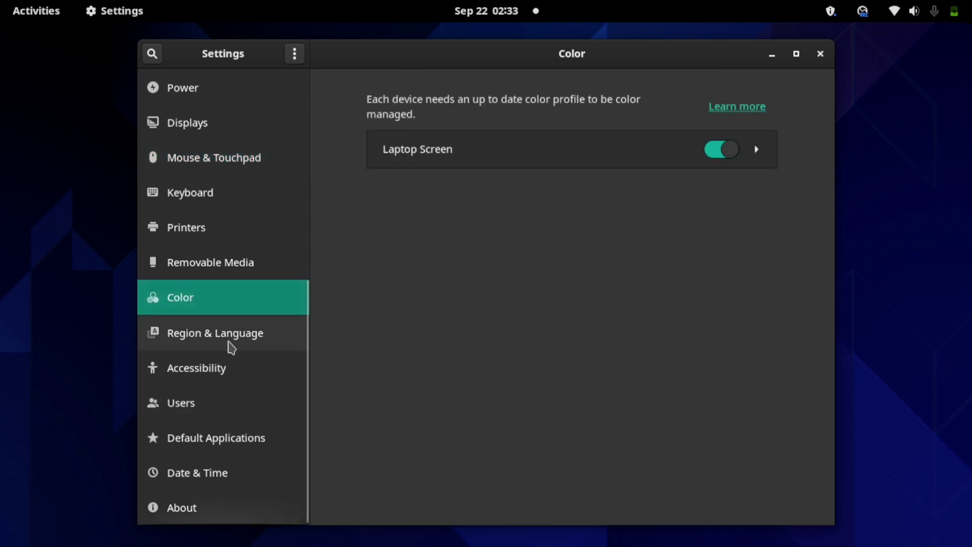
pyautogui.click(232, 518)
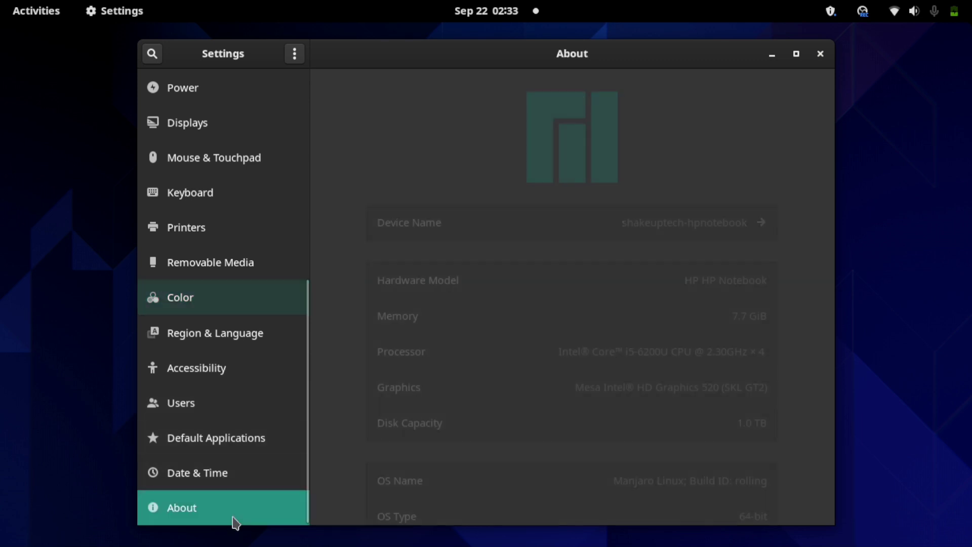
pyautogui.scroll(3, 224, 380)
pyautogui.scroll(3, 224, 343)
pyautogui.scroll(2, 224, 344)
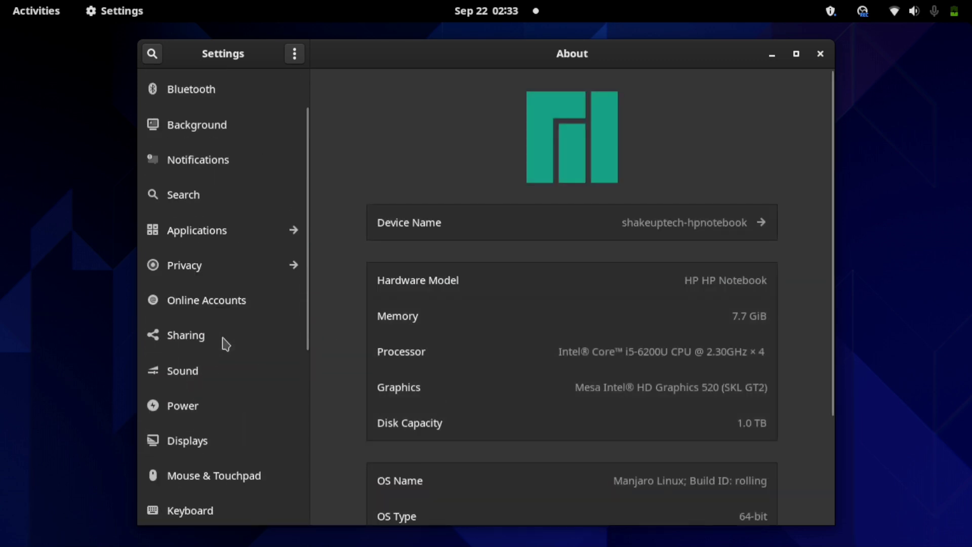
pyautogui.scroll(2, 224, 334)
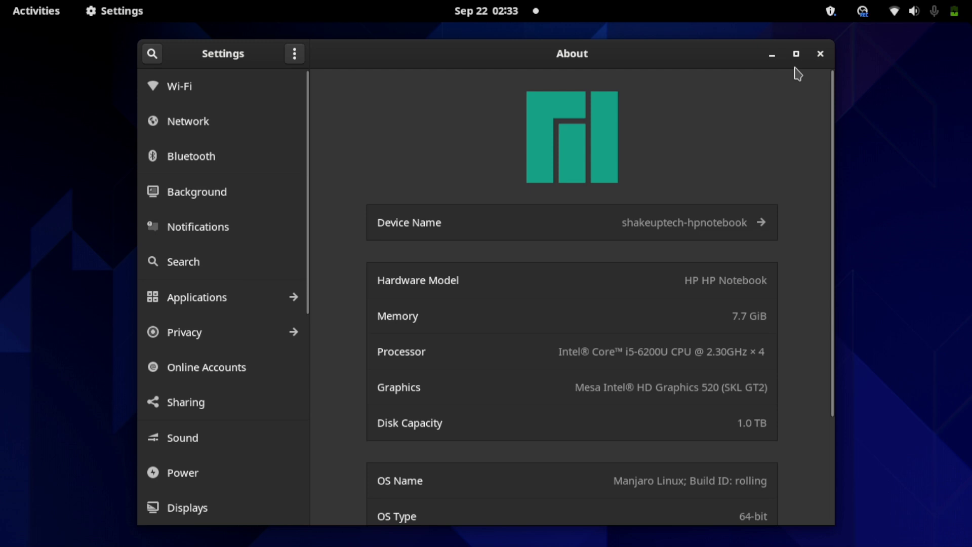
pyautogui.click(773, 53)
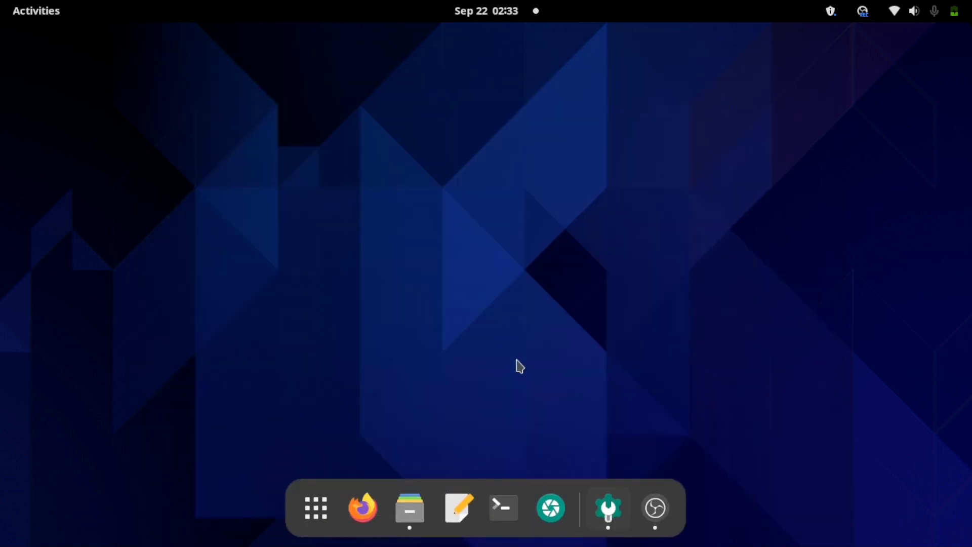
# Launch the Layouts app from the Show Applications grid
pyautogui.click(316, 508)
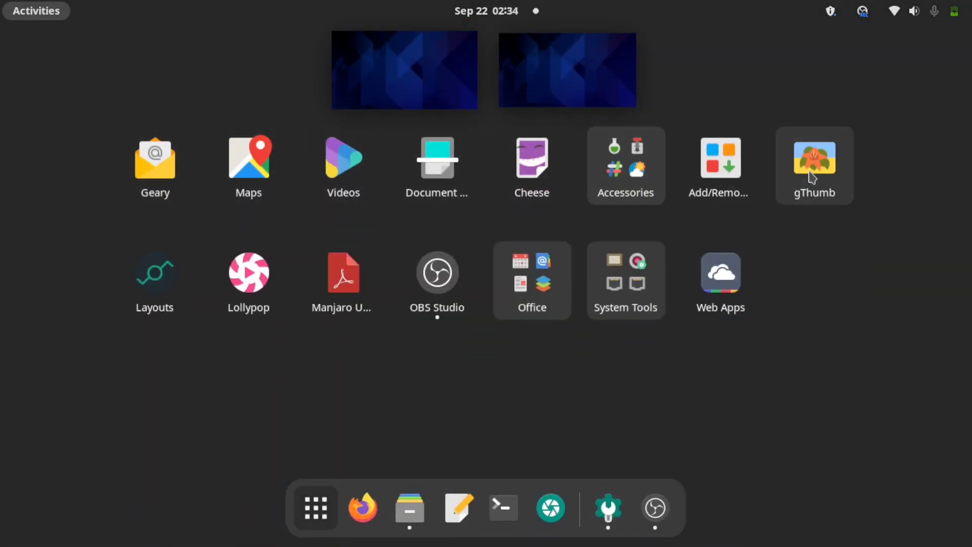
pyautogui.click(163, 281)
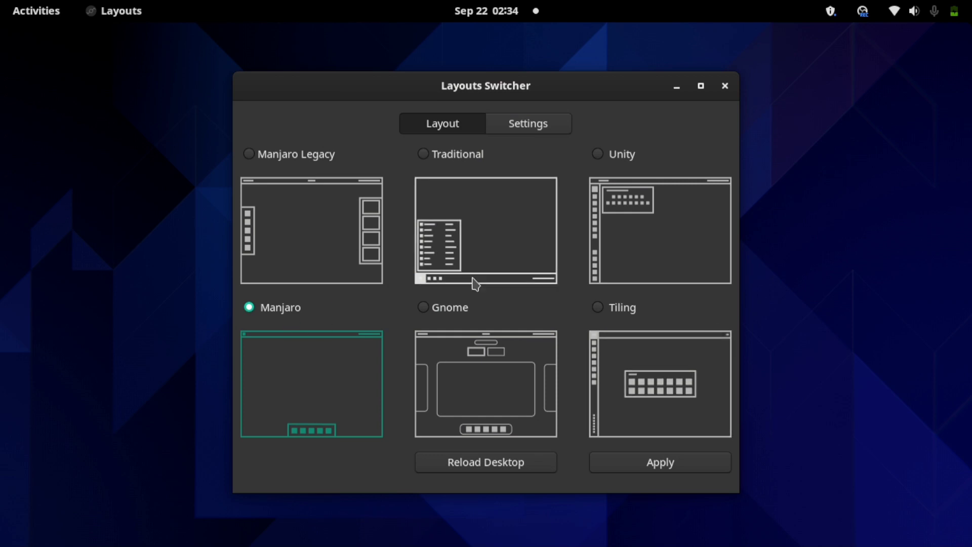
# Apply the Traditional layout and minimize the switcher to reveal the bottom taskbar
pyautogui.click(468, 254)
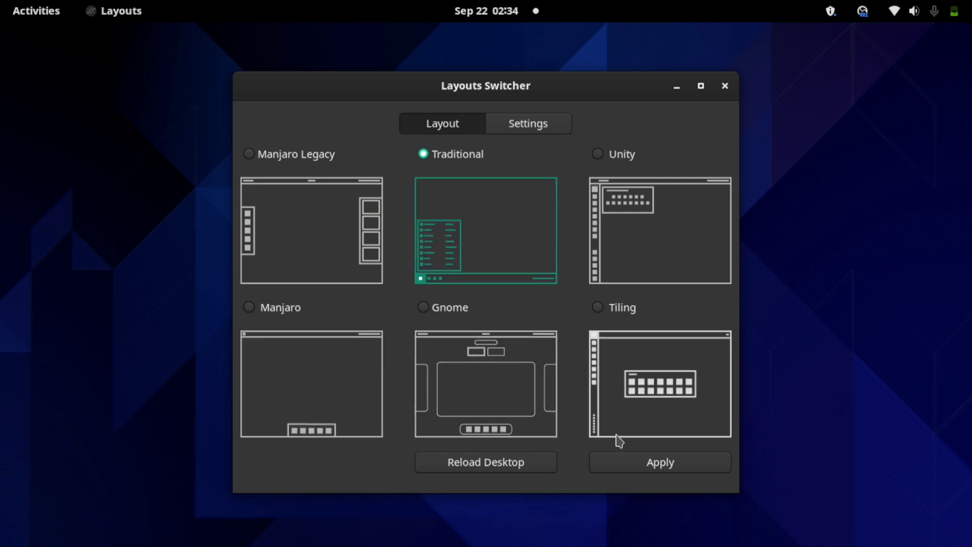
pyautogui.click(673, 467)
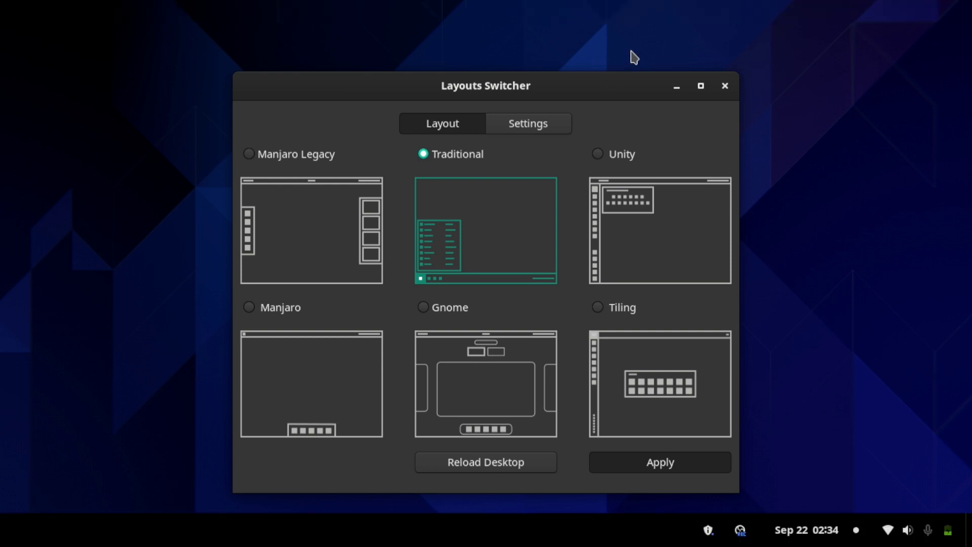
pyautogui.click(676, 86)
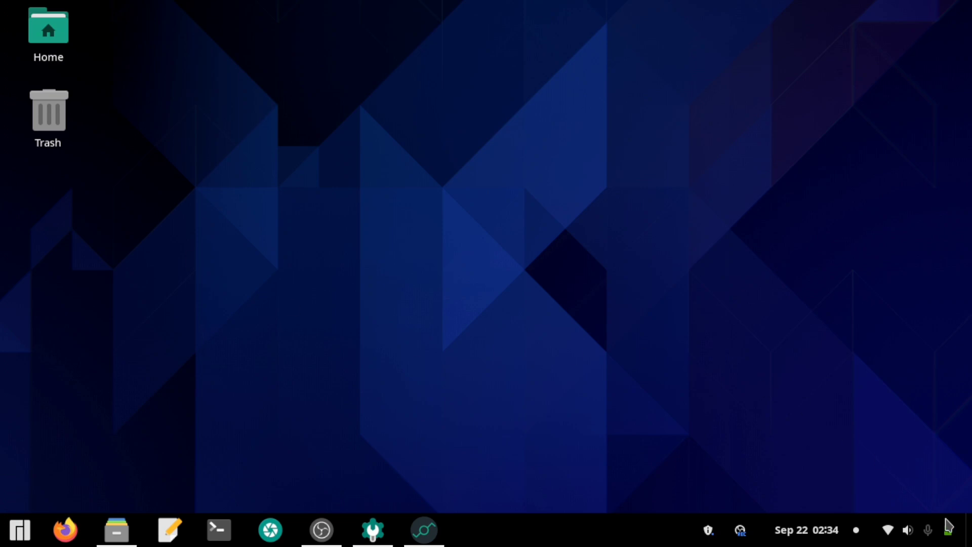
# Peek at the tray's quick settings popup and the application menu, dismissing each
pyautogui.click(899, 529)
pyautogui.click(532, 346)
pyautogui.click(19, 531)
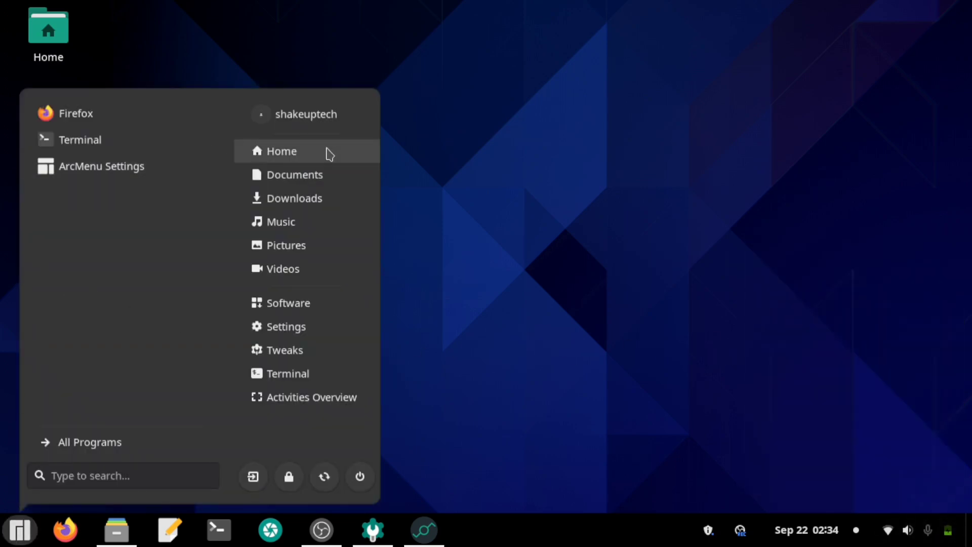
pyautogui.click(460, 349)
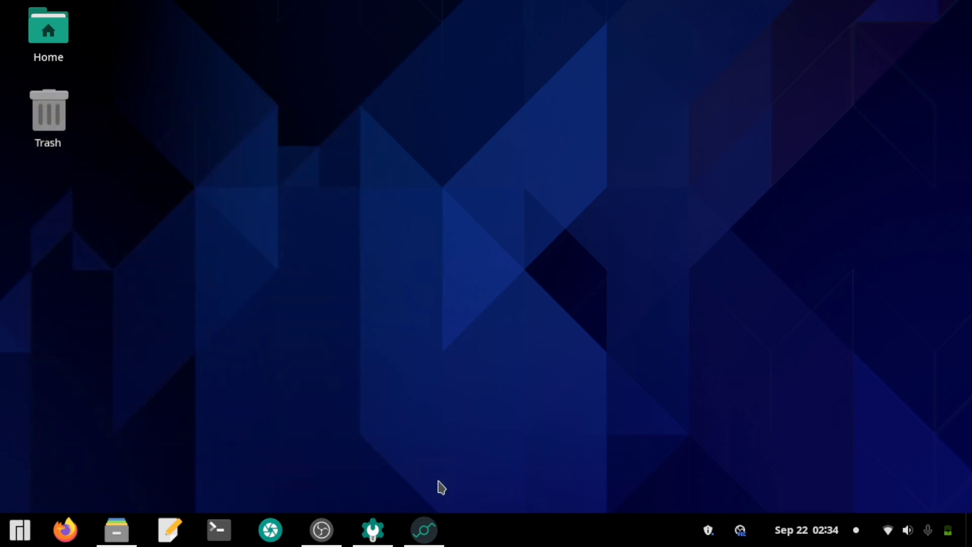
# Restore the Layouts Switcher and apply the Unity layout with its left-edge dock
pyautogui.click(425, 530)
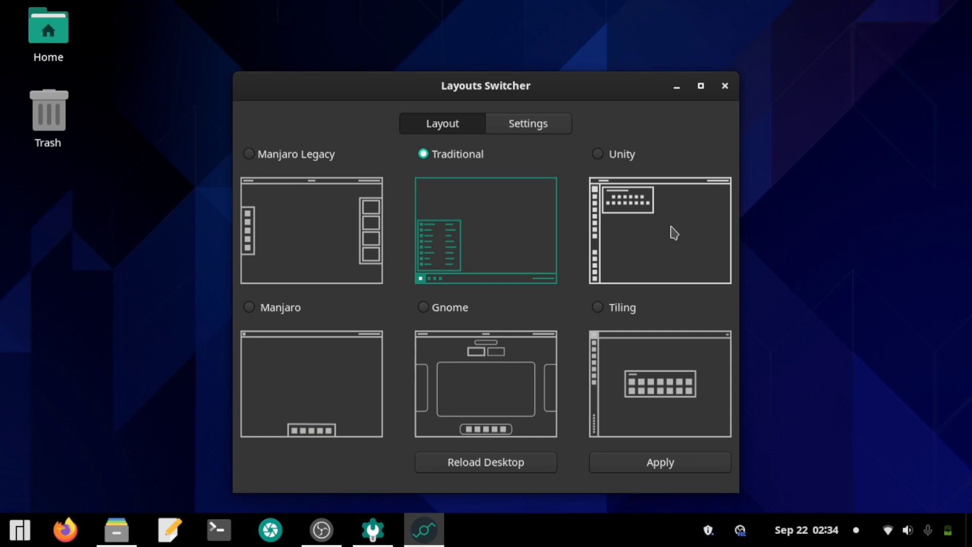
pyautogui.click(676, 211)
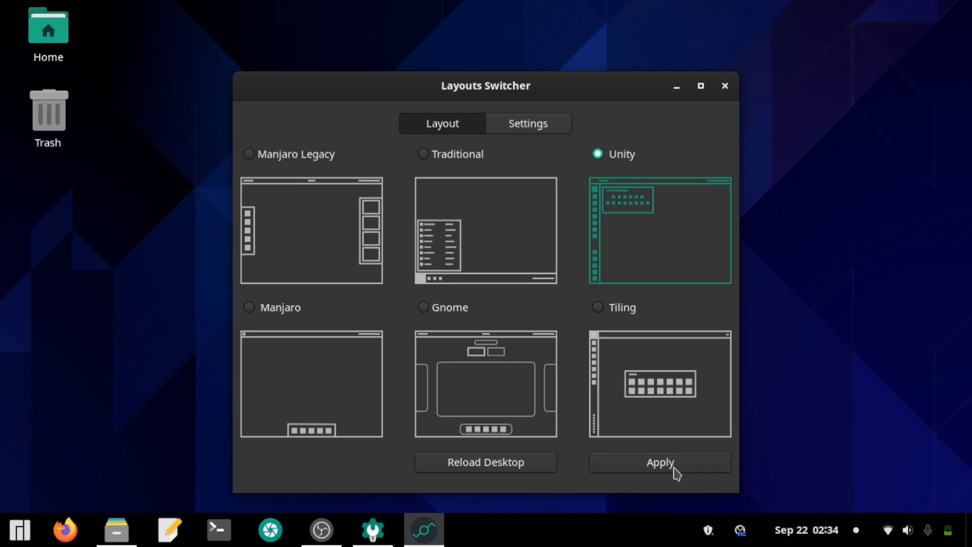
pyautogui.click(608, 462)
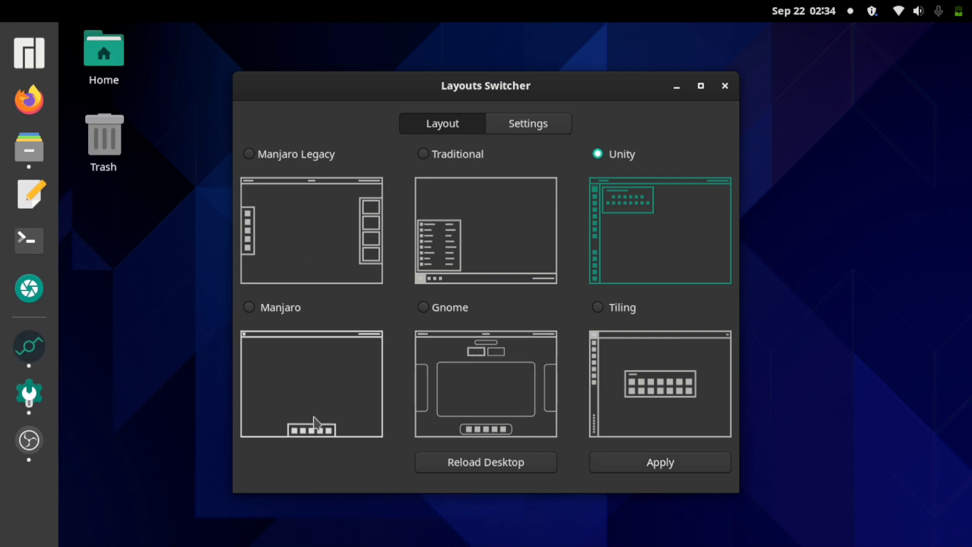
# Apply the Manjaro layout, glance at the switcher's Settings tab, and minimize it
pyautogui.click(327, 404)
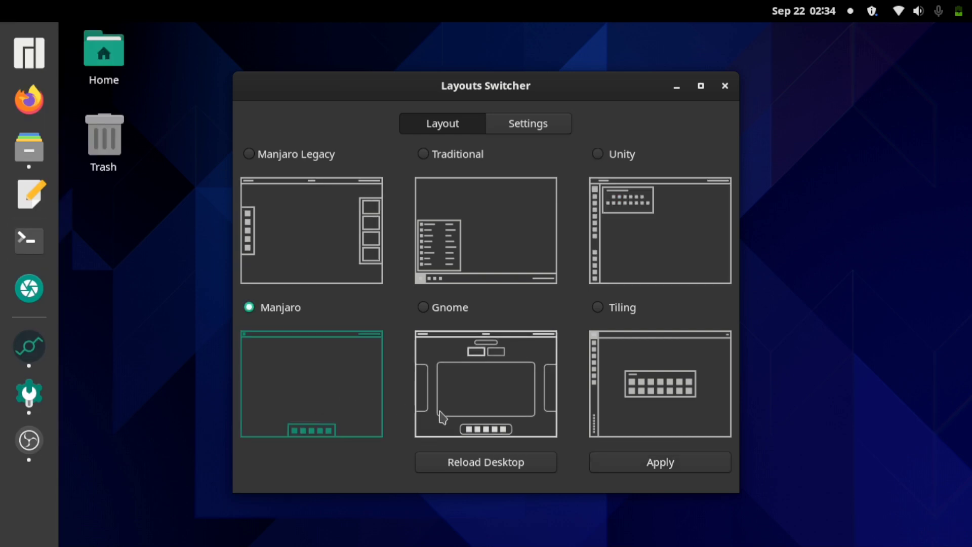
pyautogui.click(653, 463)
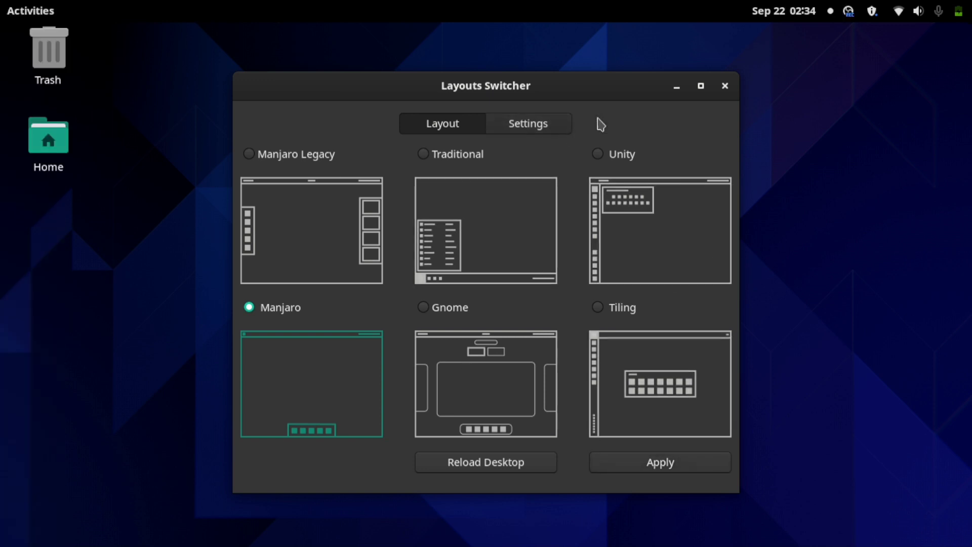
pyautogui.click(518, 131)
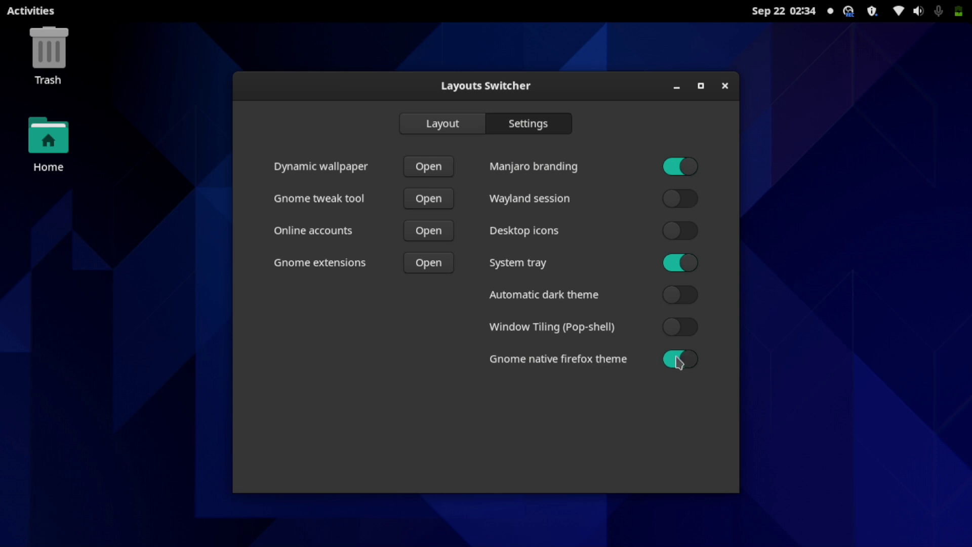
pyautogui.click(677, 86)
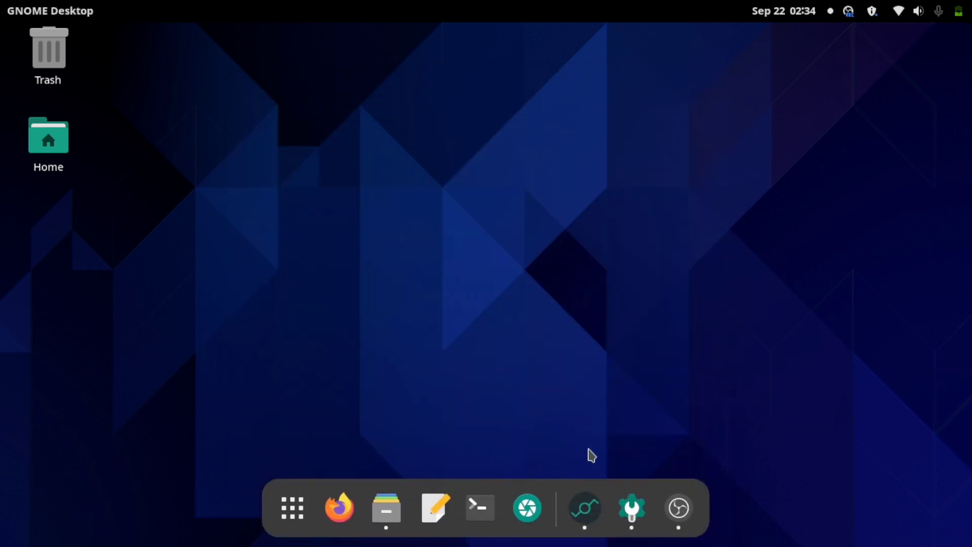
# Launch Add/Remove Software from the app grid and go to its Updates view
pyautogui.click(293, 507)
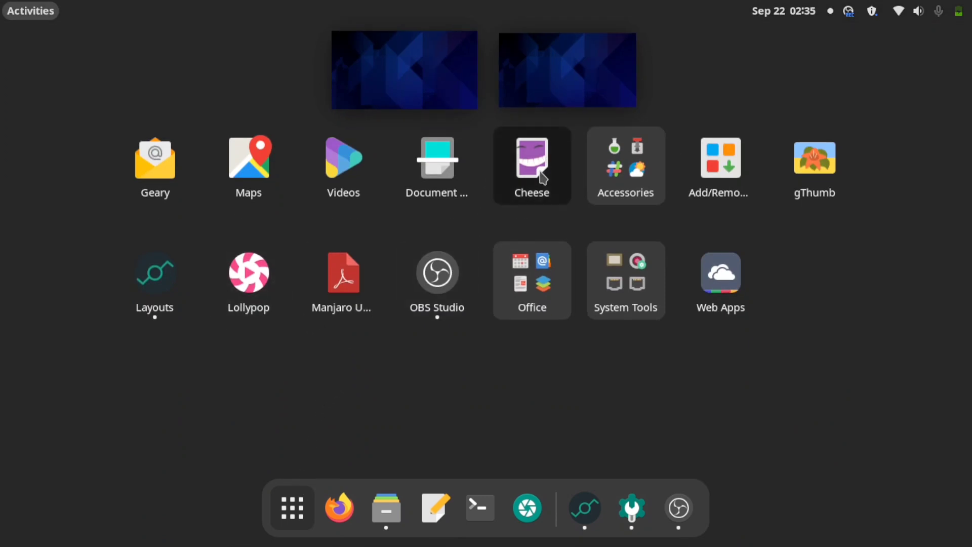
pyautogui.press('super')
pyautogui.click(293, 508)
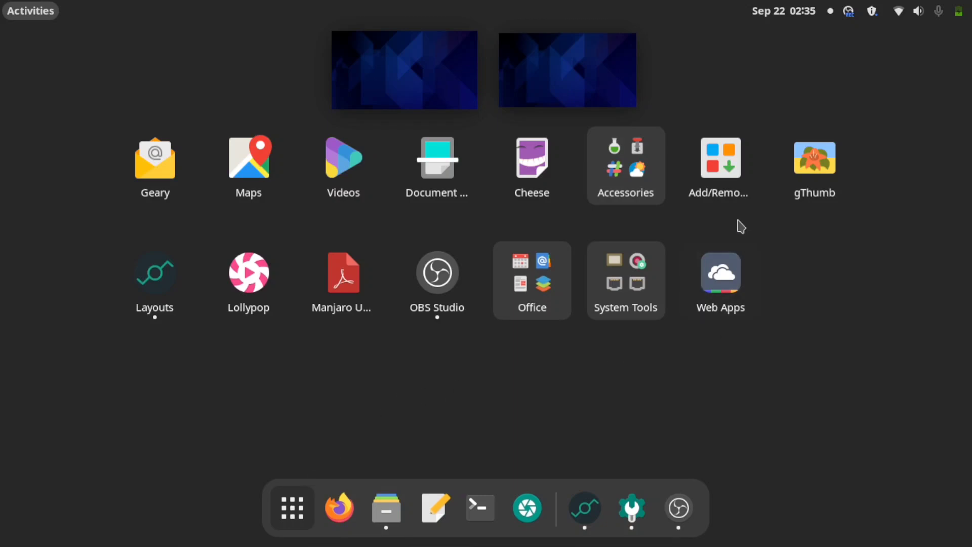
pyautogui.click(726, 189)
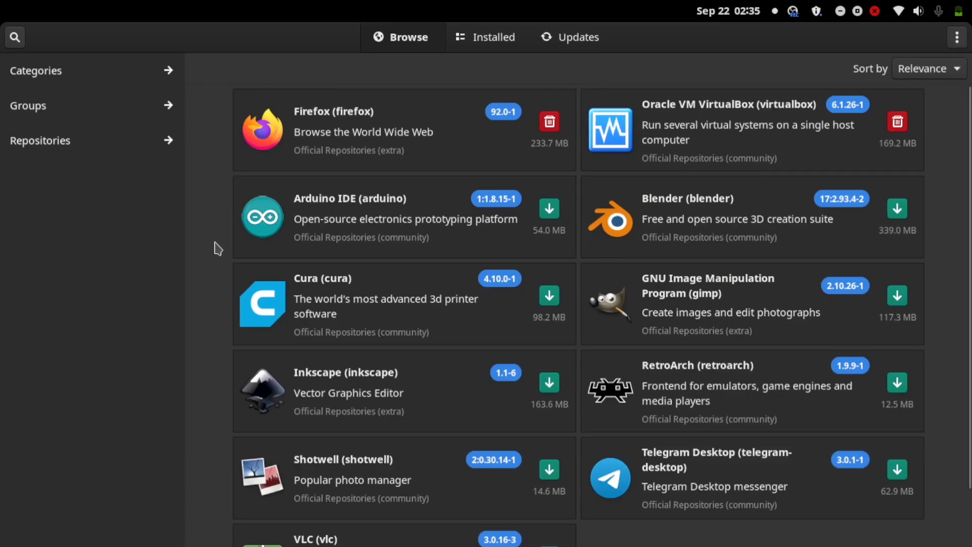
pyautogui.scroll(-1, 410, 163)
pyautogui.scroll(1, 441, 221)
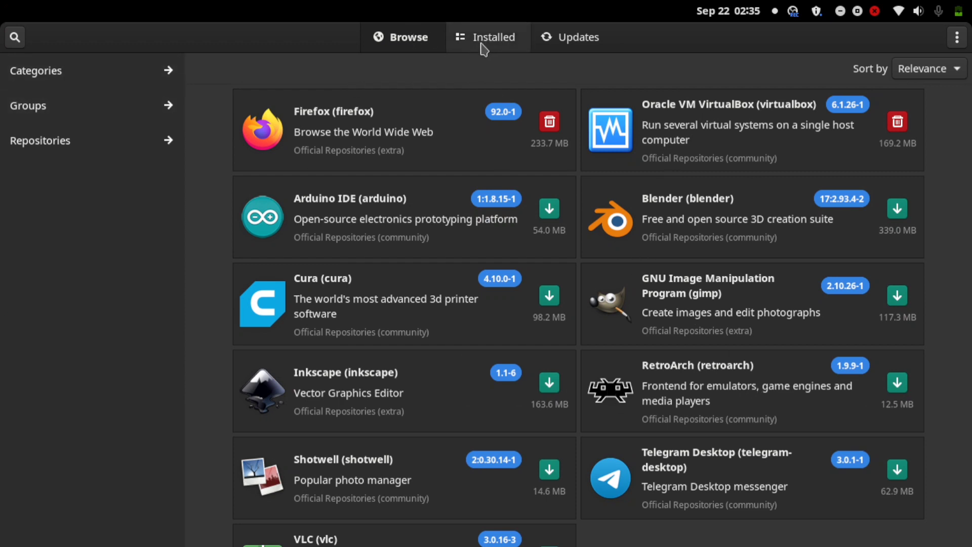
pyautogui.click(570, 37)
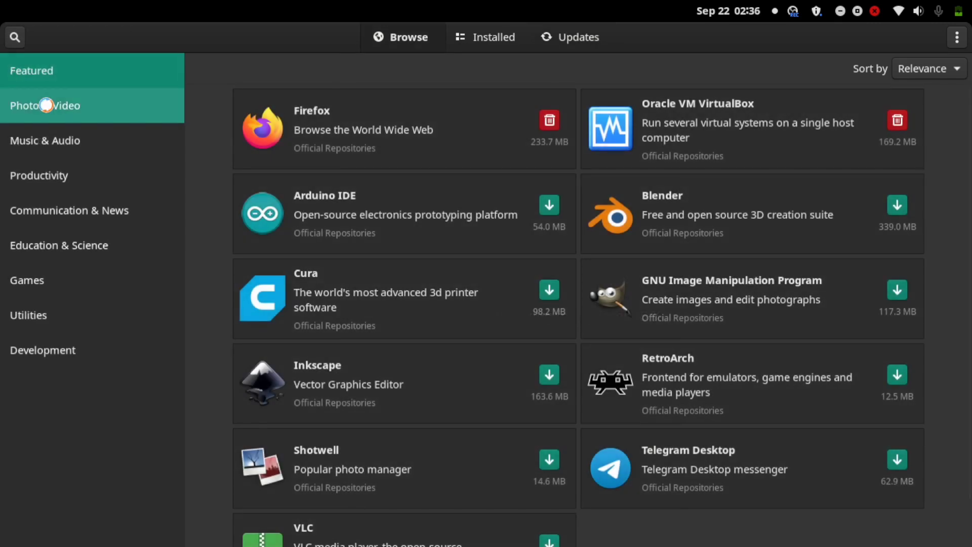
# Browse Photo & Video, Music & Audio, Productivity, Communication, Education, Games, Utilities and Development categories
pyautogui.click(44, 106)
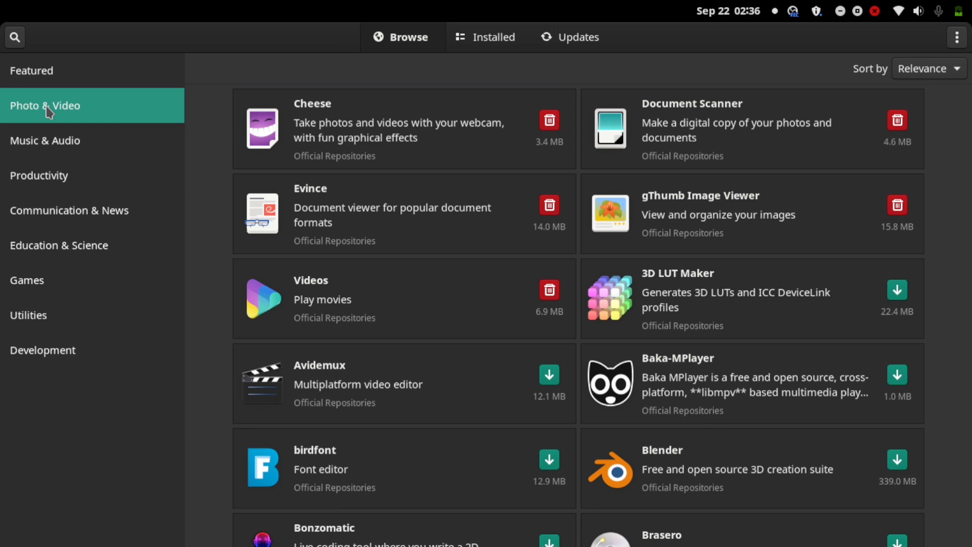
pyautogui.click(79, 144)
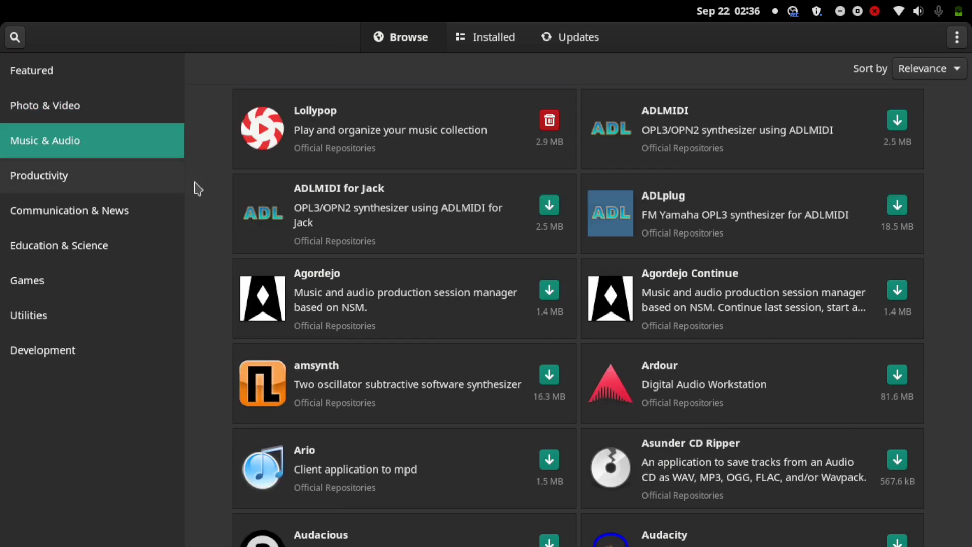
pyautogui.scroll(-4, 409, 259)
pyautogui.scroll(-4, 409, 258)
pyautogui.scroll(-4, 409, 259)
pyautogui.scroll(-3, 408, 258)
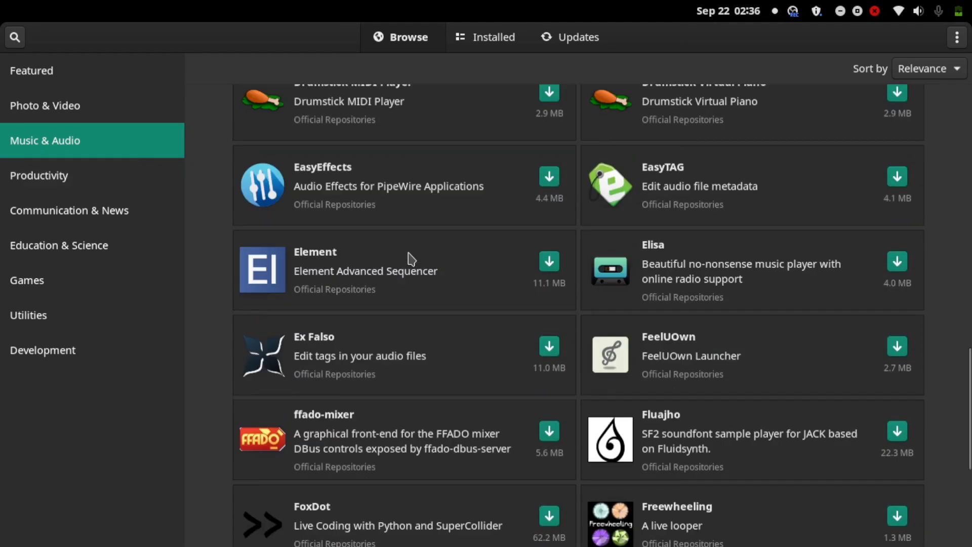
pyautogui.scroll(-4, 408, 258)
pyautogui.scroll(5, 409, 258)
pyautogui.scroll(5, 409, 258)
pyautogui.scroll(4, 408, 258)
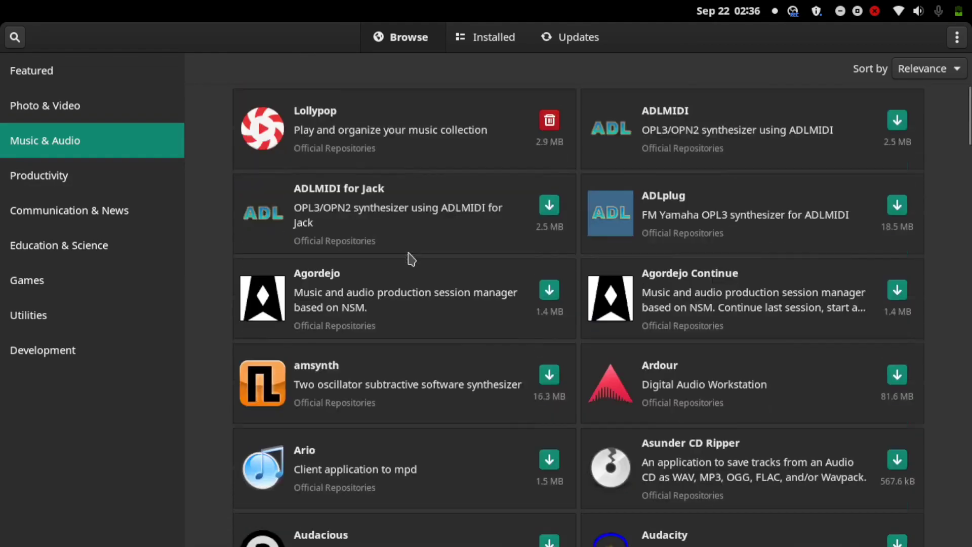
pyautogui.click(52, 181)
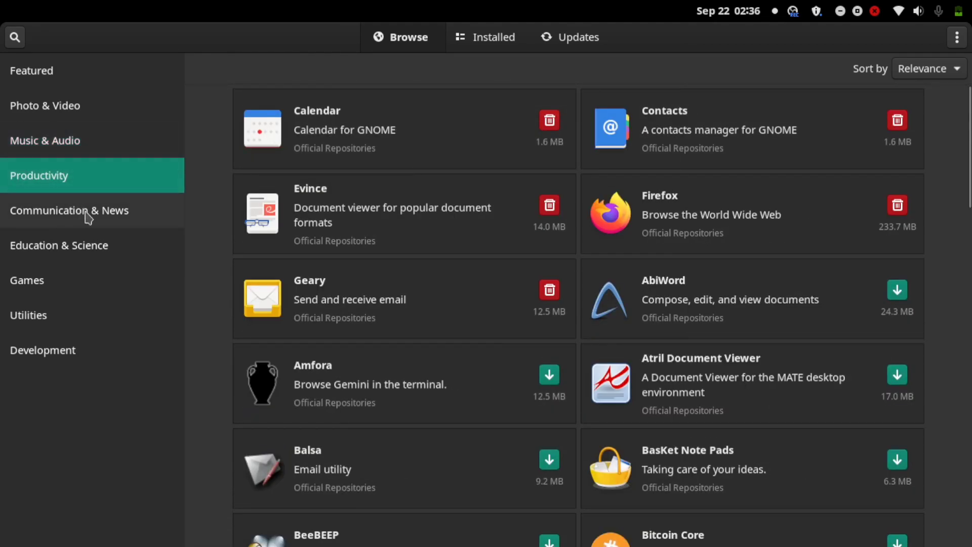
pyautogui.click(87, 213)
pyautogui.click(88, 255)
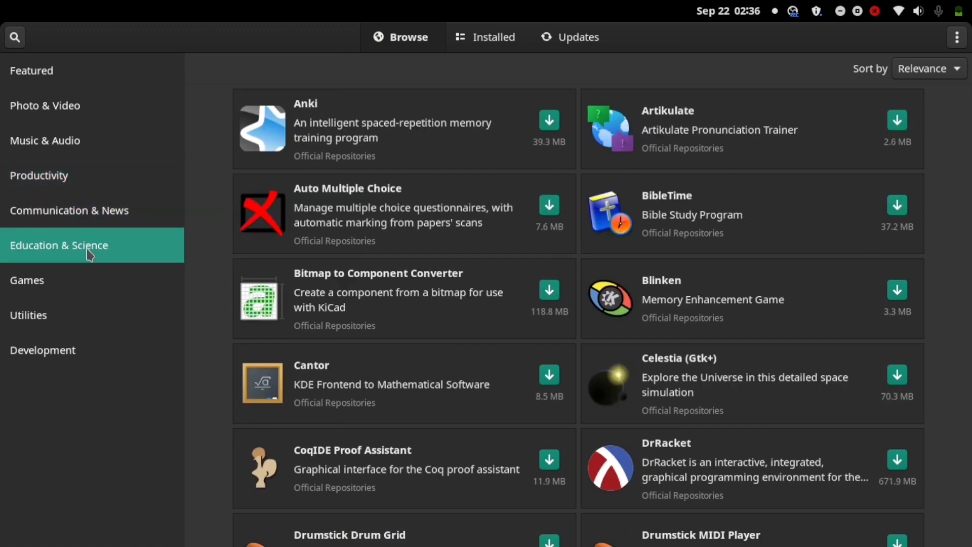
pyautogui.click(90, 283)
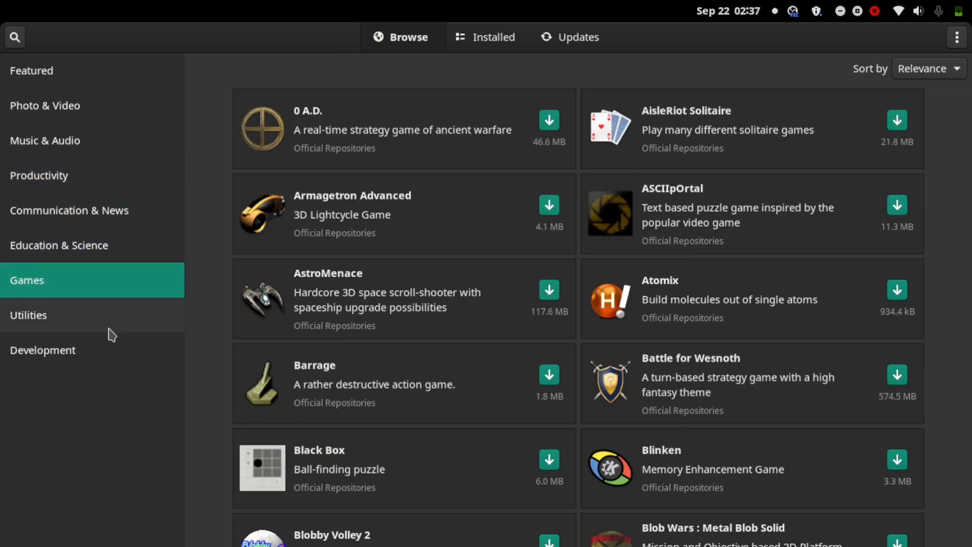
pyautogui.click(110, 331)
pyautogui.click(121, 361)
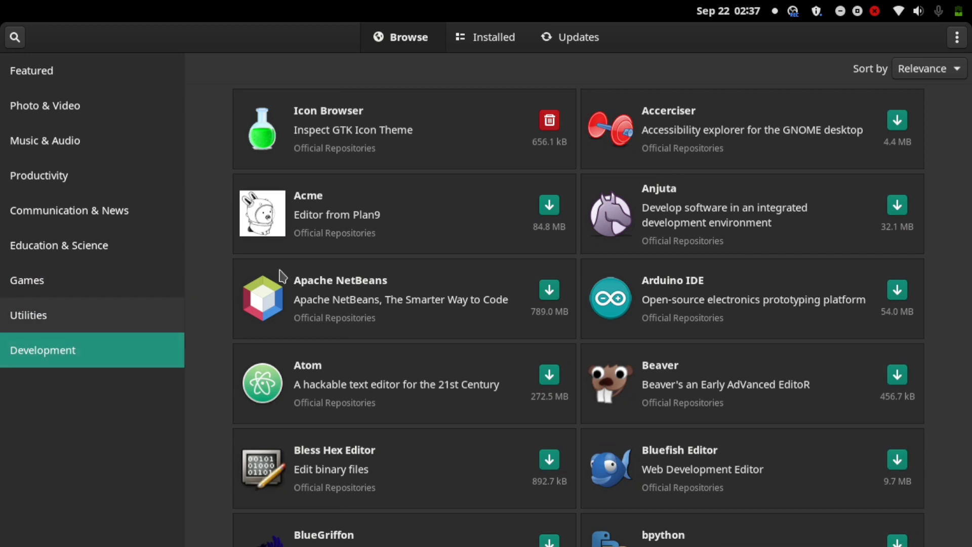
pyautogui.moveTo(364, 544)
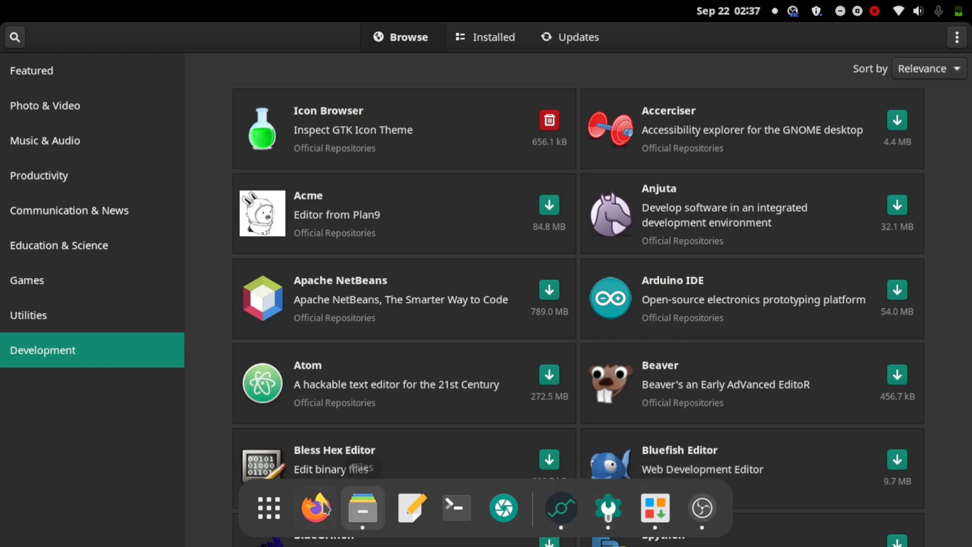
pyautogui.click(269, 508)
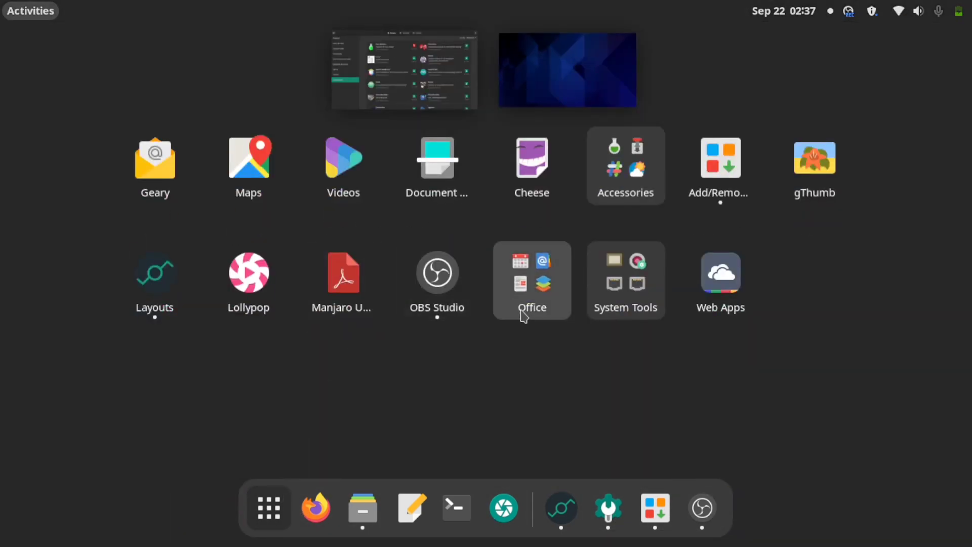
pyautogui.click(539, 313)
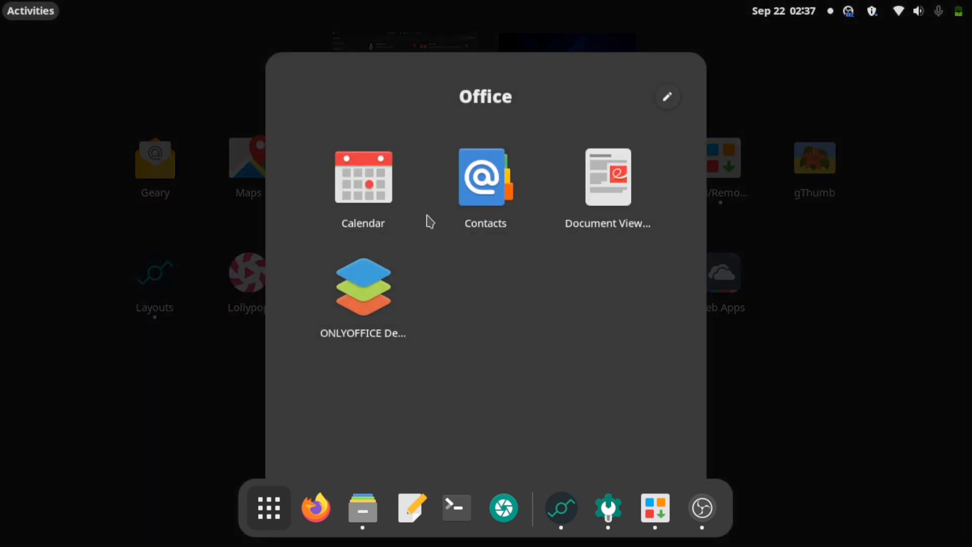
pyautogui.click(809, 369)
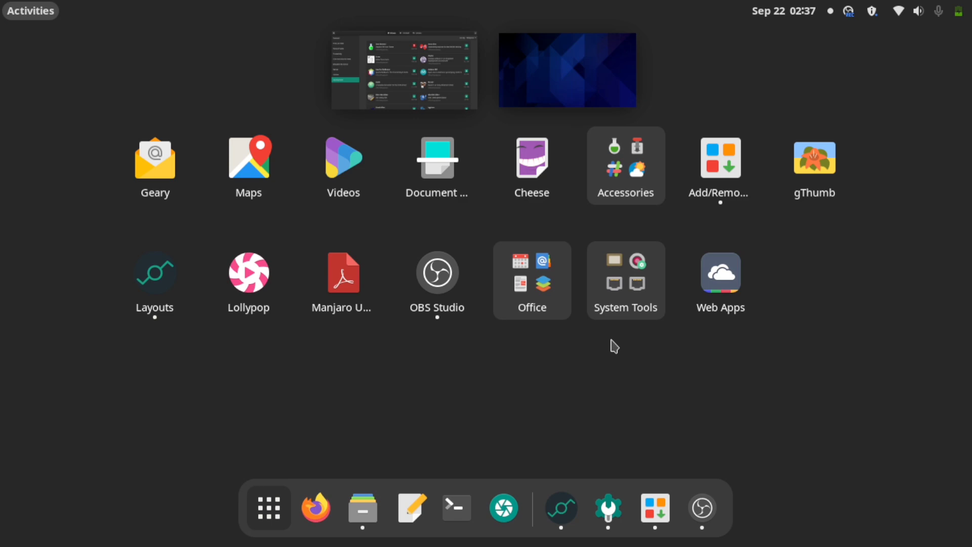
pyautogui.click(625, 183)
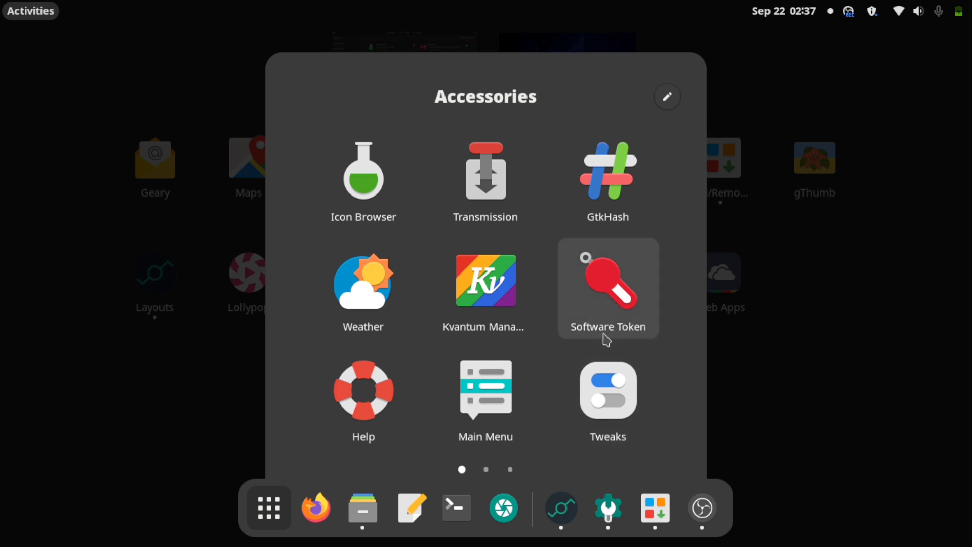
pyautogui.scroll(-1, 592, 336)
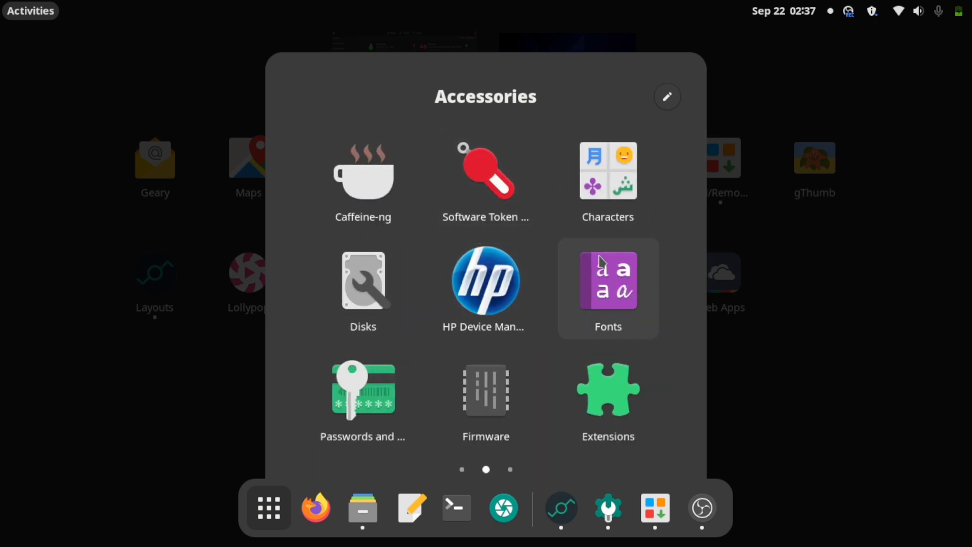
pyautogui.scroll(-1, 600, 288)
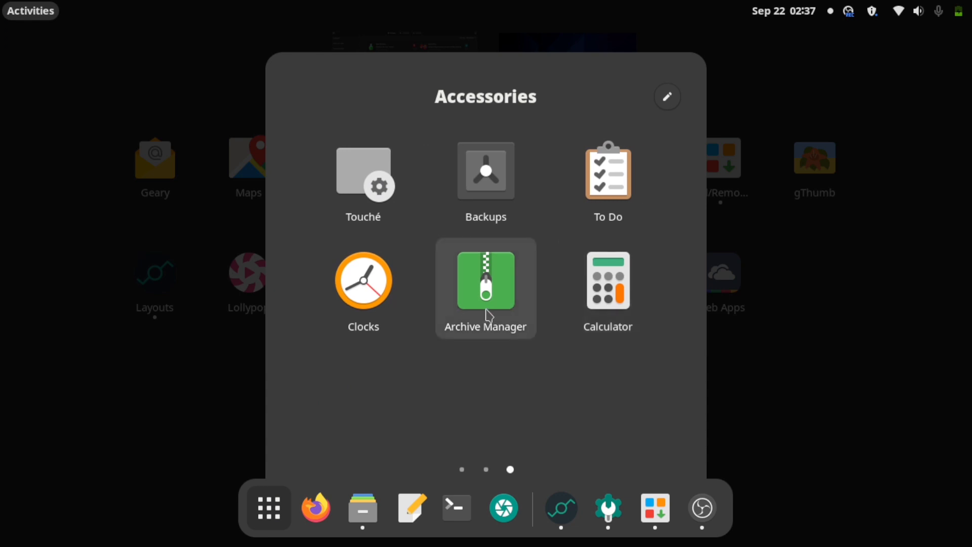
pyautogui.scroll(1, 531, 326)
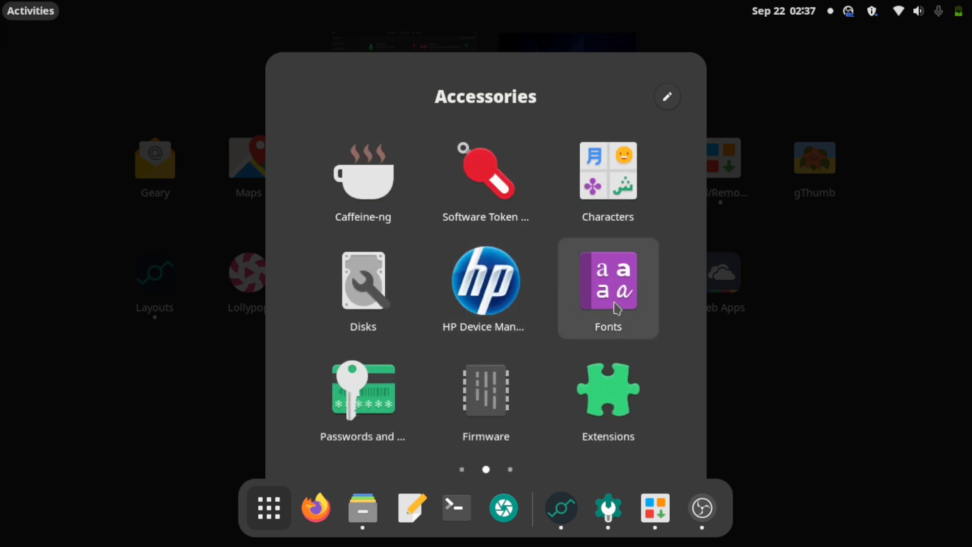
pyautogui.press('super')
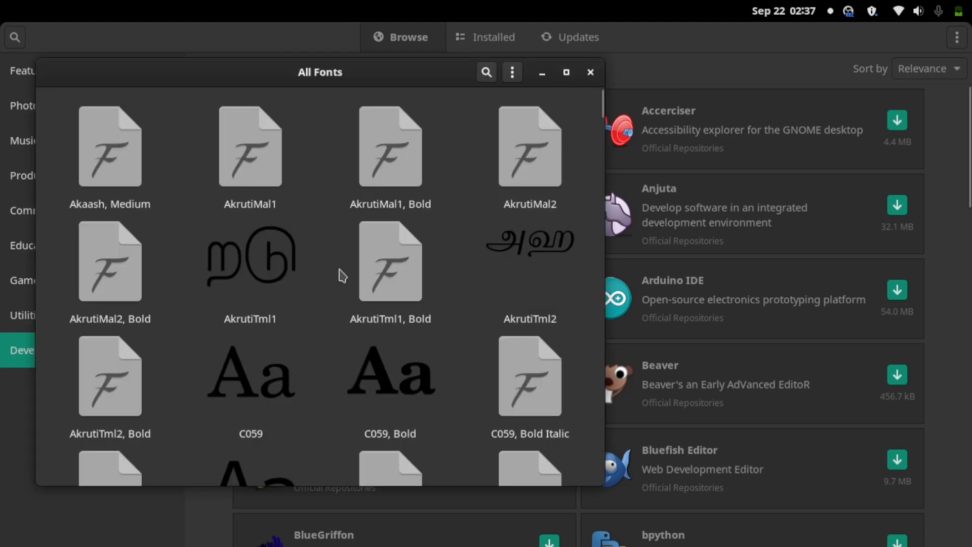
pyautogui.scroll(-2, 287, 261)
pyautogui.scroll(-2, 287, 262)
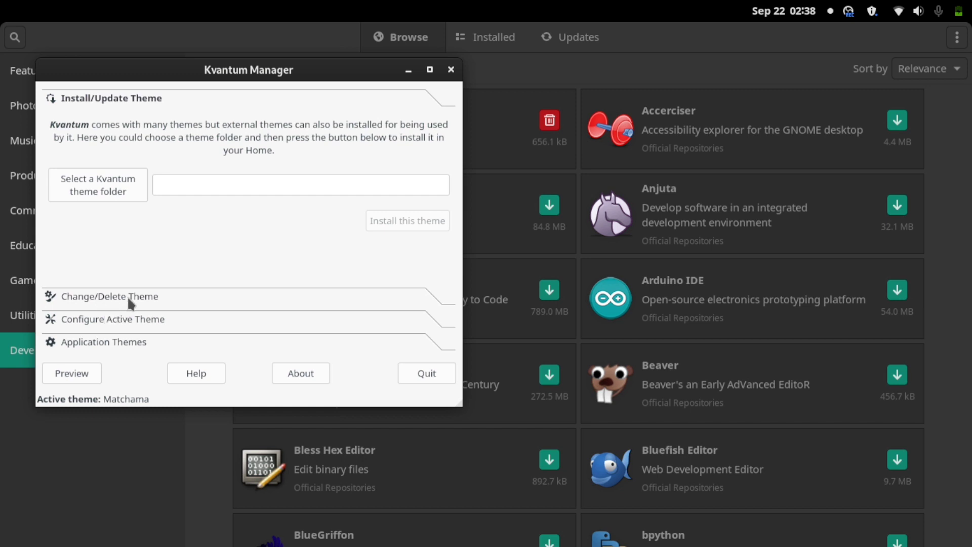
# Cancel the Kvantum theme-folder chooser and minimize Kvantum Manager
pyautogui.click(86, 185)
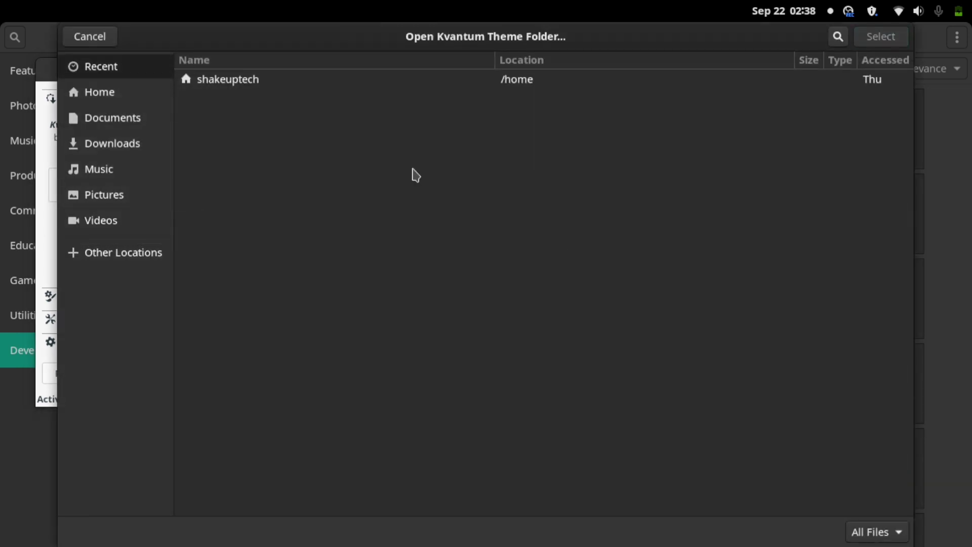
pyautogui.click(90, 35)
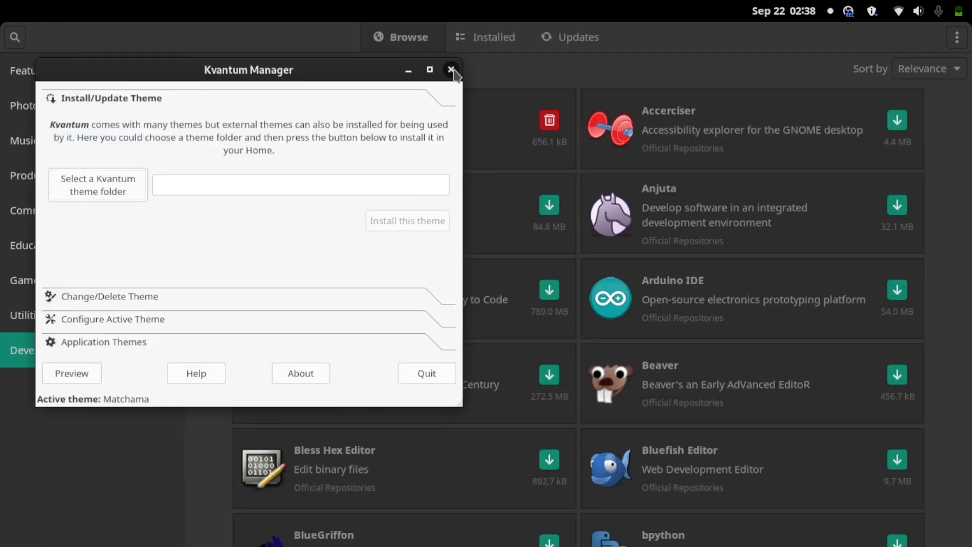
pyautogui.click(411, 70)
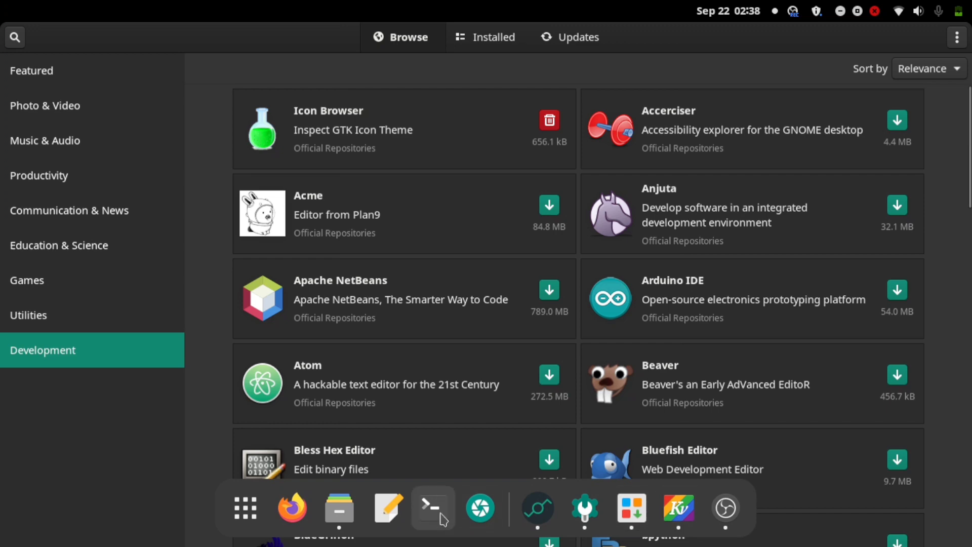
# Look through the System Tools folder in the app grid and close it
pyautogui.click(249, 507)
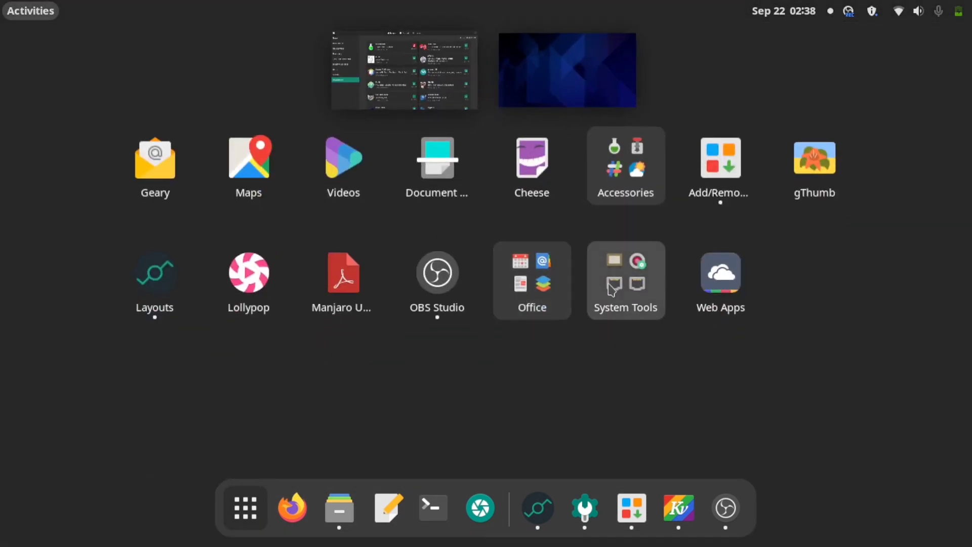
pyautogui.click(625, 357)
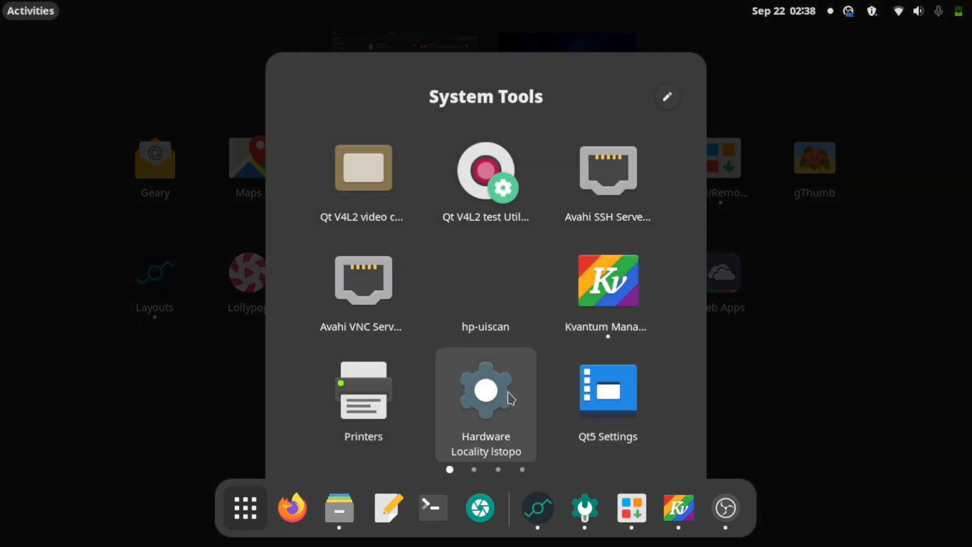
pyautogui.scroll(-1, 514, 394)
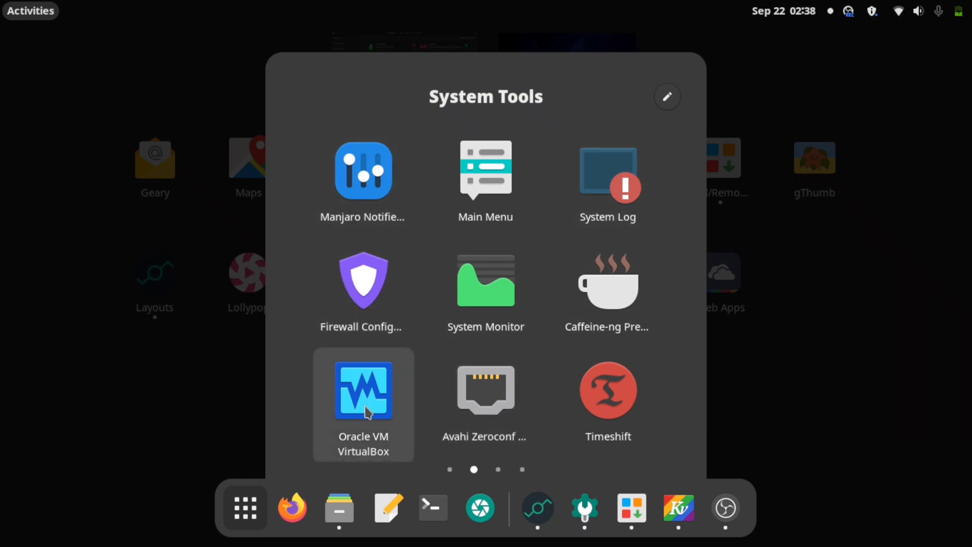
pyautogui.scroll(-1, 617, 426)
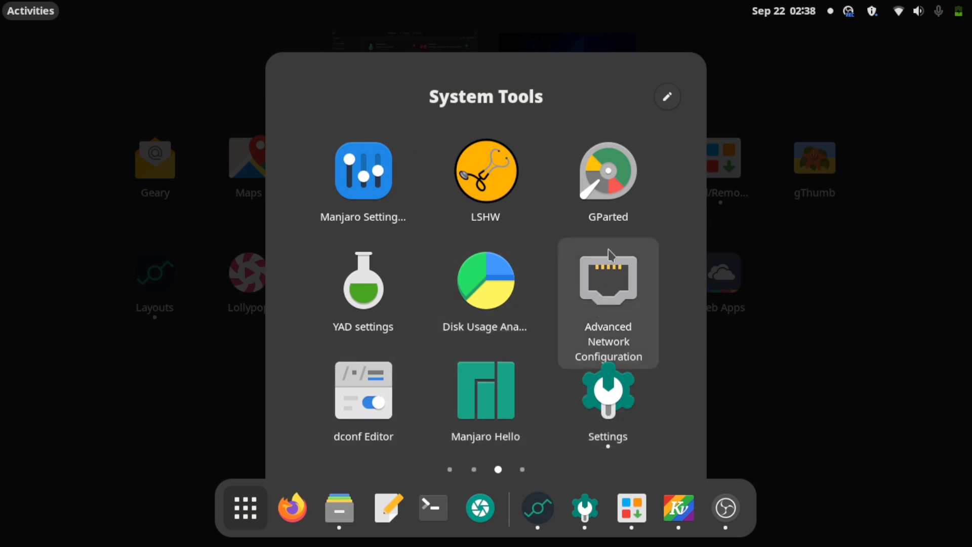
pyautogui.scroll(-1, 363, 179)
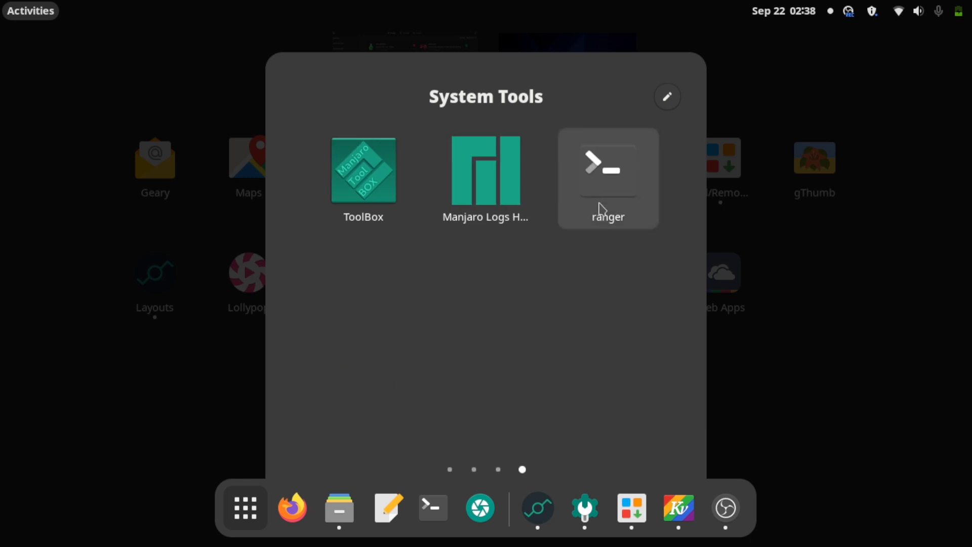
pyautogui.scroll(1, 575, 228)
pyautogui.scroll(2, 553, 354)
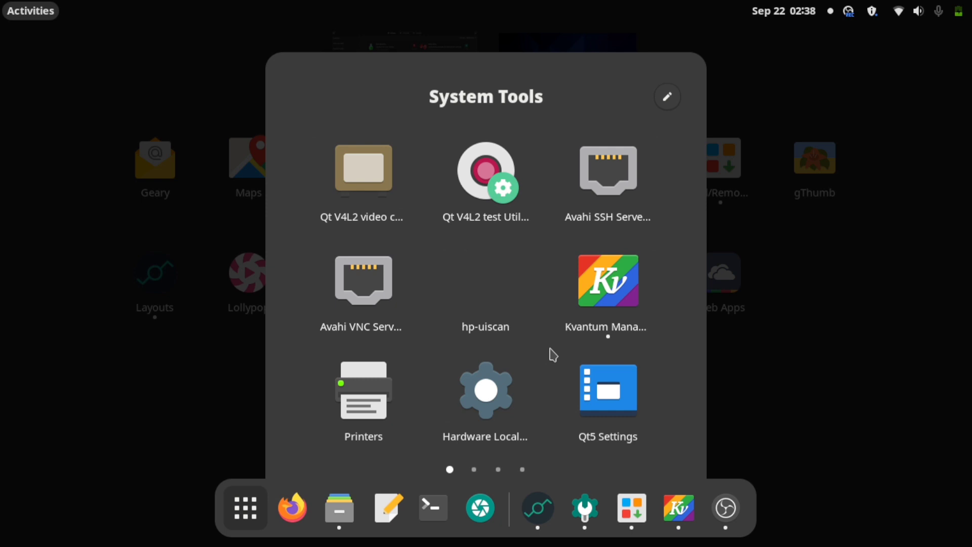
pyautogui.click(850, 369)
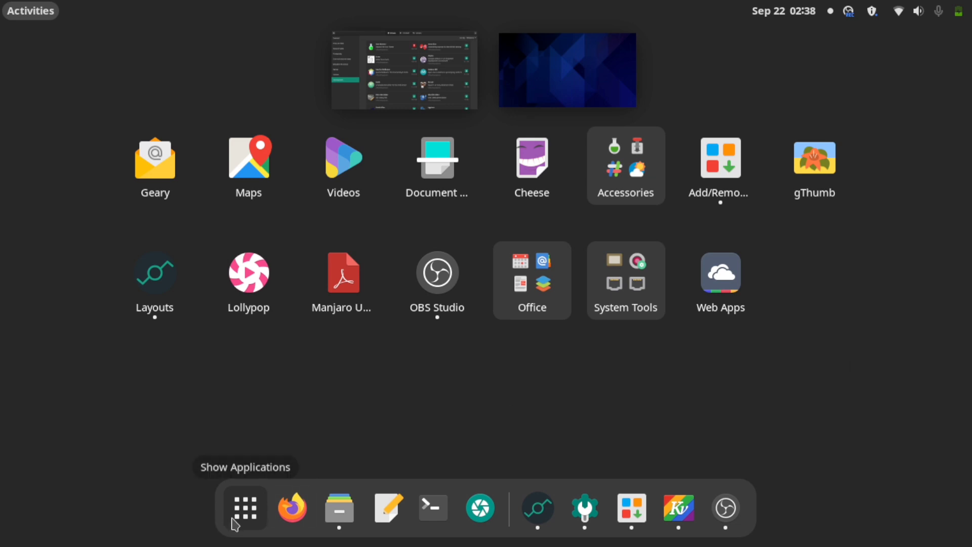
# Dismiss the app grid and leave the overview for the empty desktop
pyautogui.click(245, 508)
pyautogui.click(244, 508)
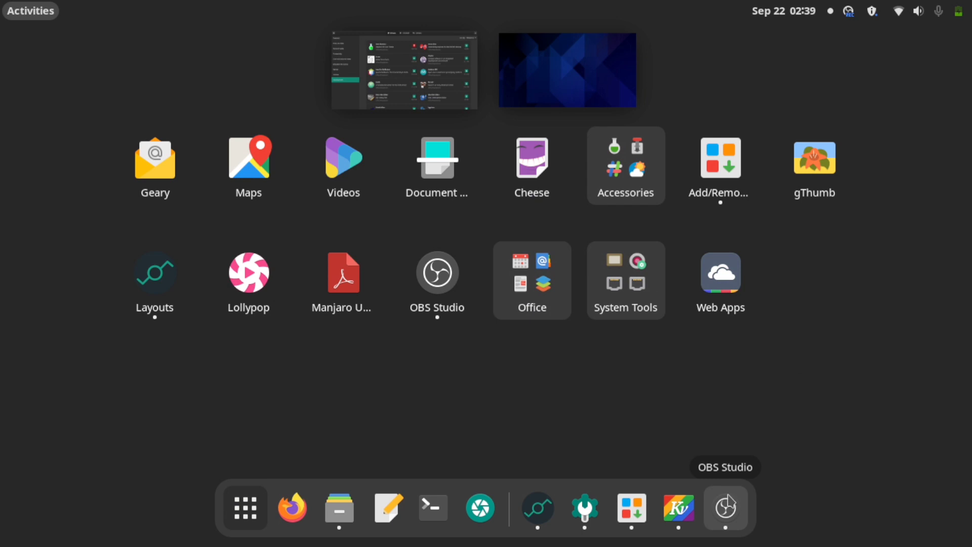
pyautogui.click(571, 98)
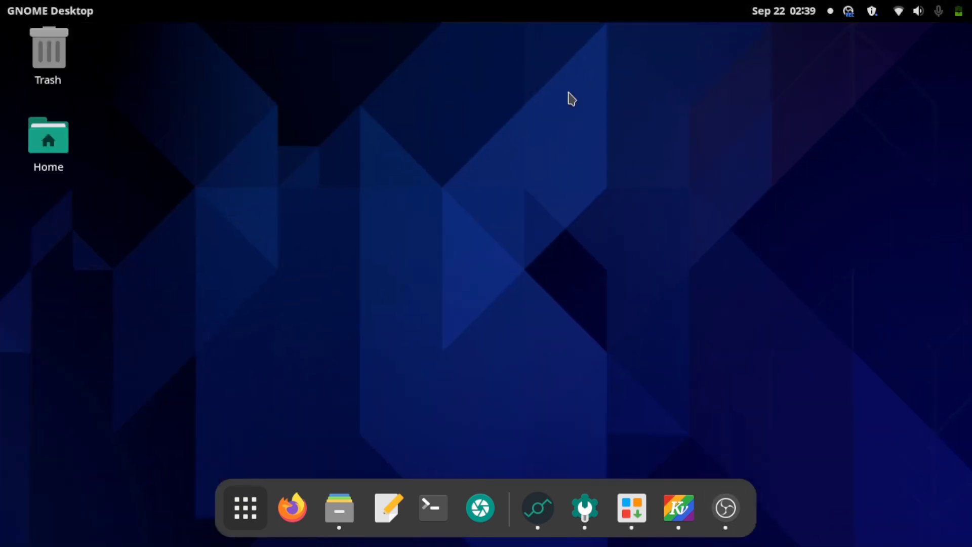